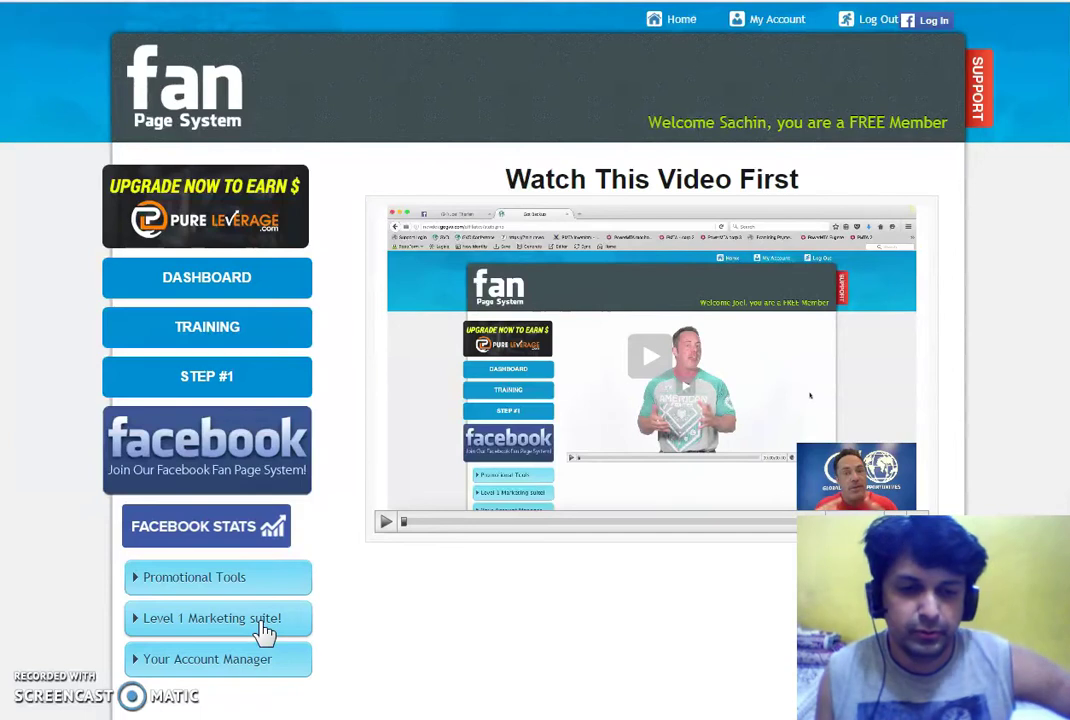
# Open the Lead Capture System under 'Level 1 Marketing suite!' and go to its Follow Up Messages page.
pyautogui.click(264, 628)
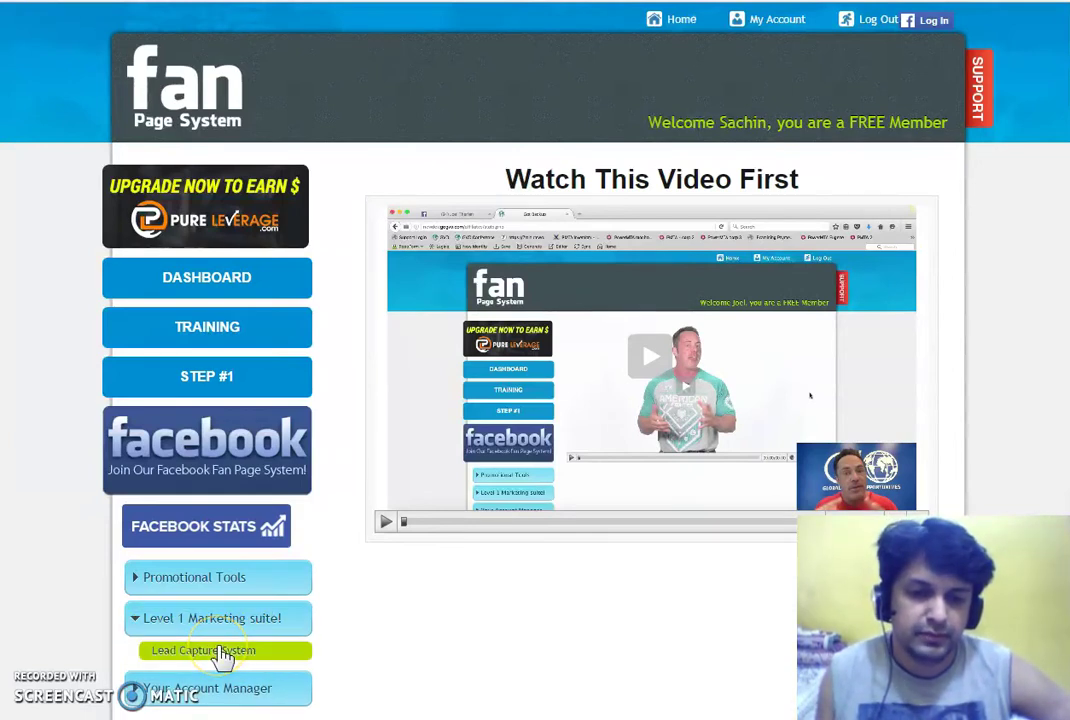
pyautogui.click(222, 652)
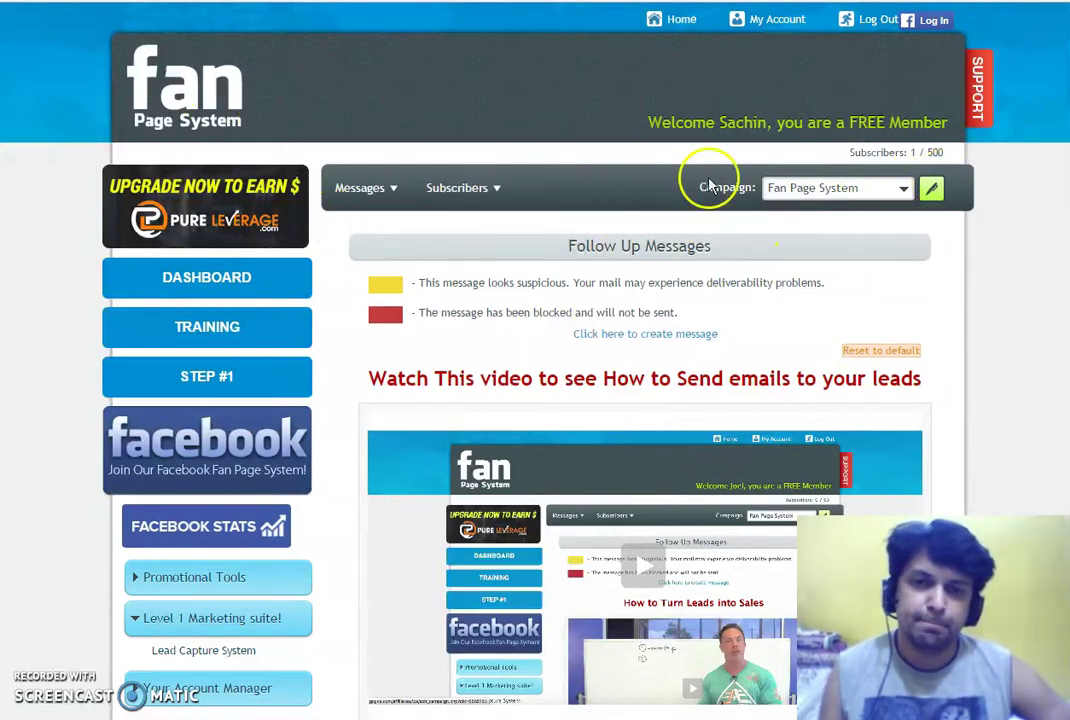
pyautogui.moveTo(382, 198)
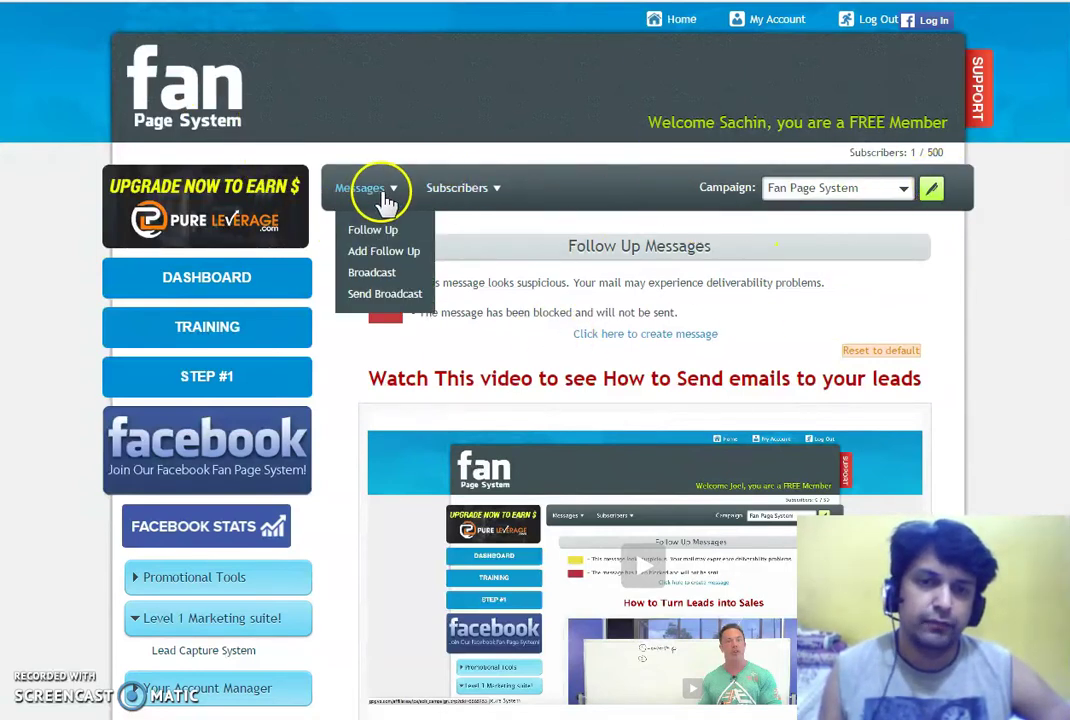
# Start a new broadcast message addressed to the Fan Page System campaign.
pyautogui.click(388, 294)
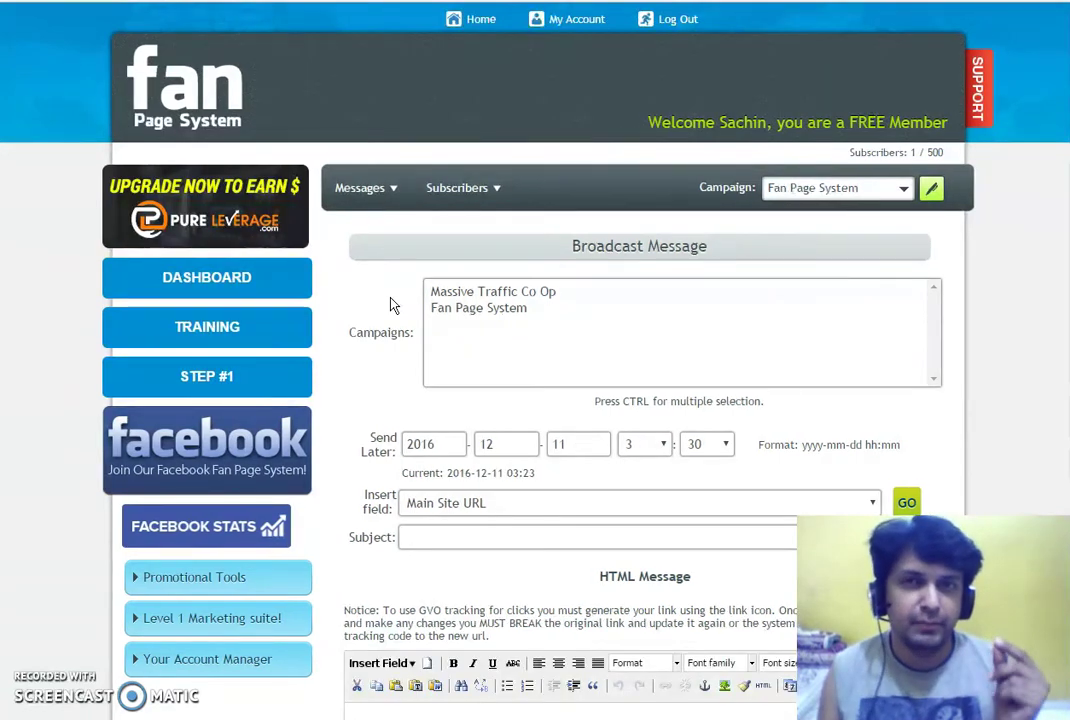
pyautogui.click(506, 312)
pyautogui.click(493, 541)
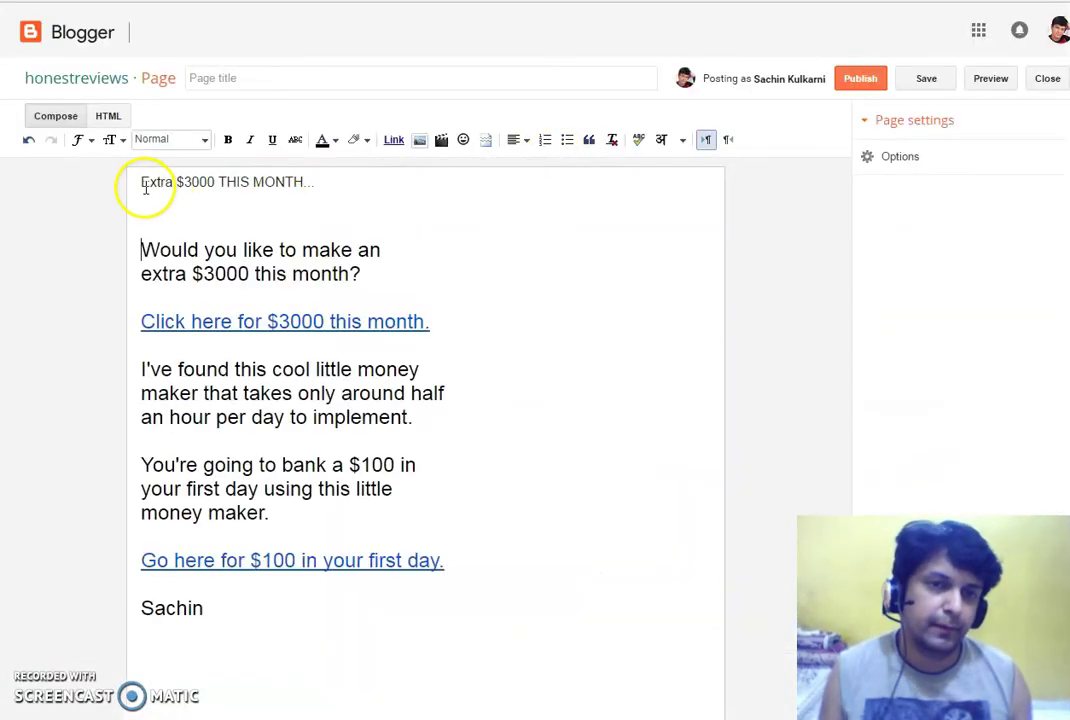
# Copy the 'Extra $3000 THIS MONTH...' heading from the Blogger draft into the broadcast Subject.
pyautogui.moveTo(141, 181); pyautogui.dragTo(342, 184)
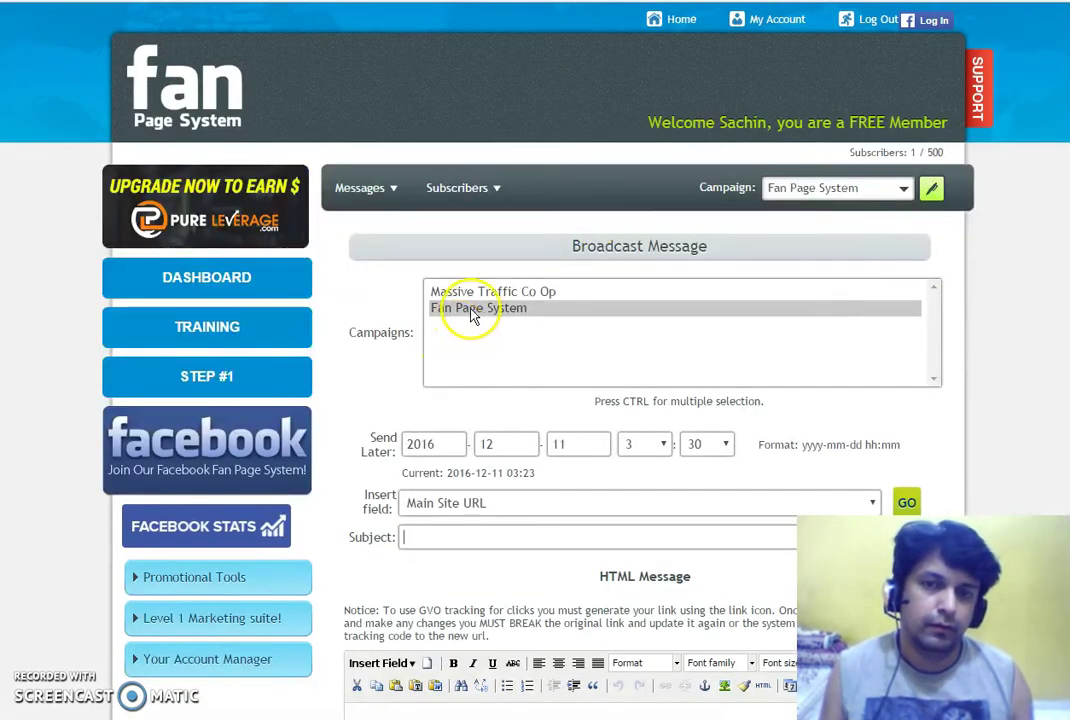
pyautogui.click(472, 312)
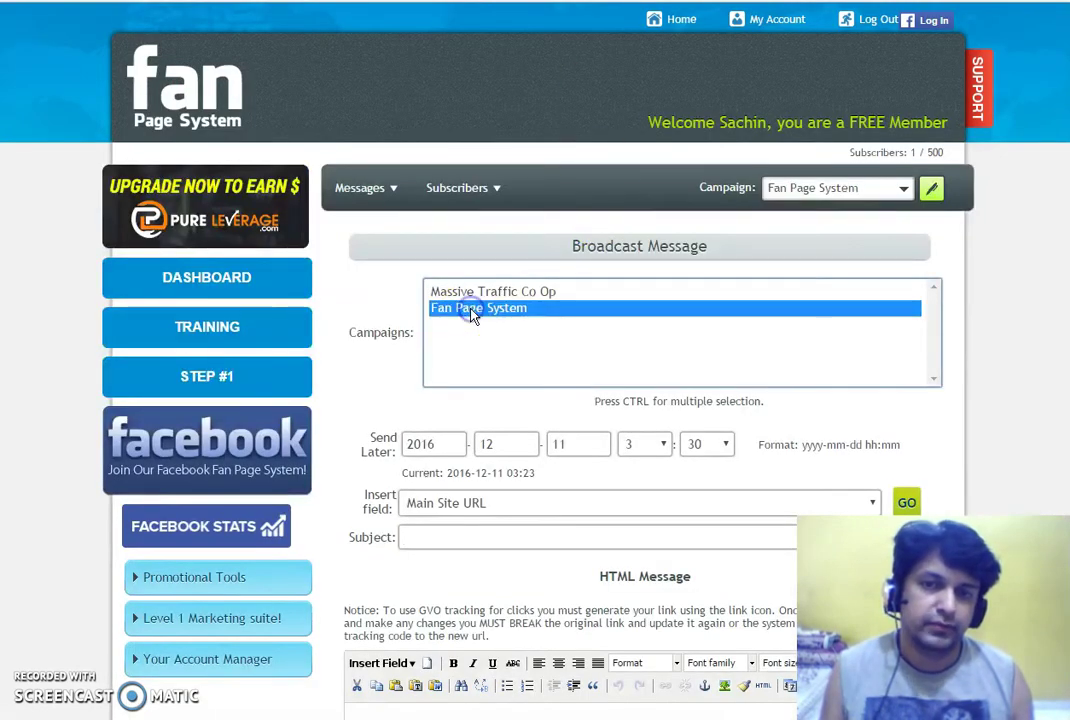
pyautogui.click(449, 537)
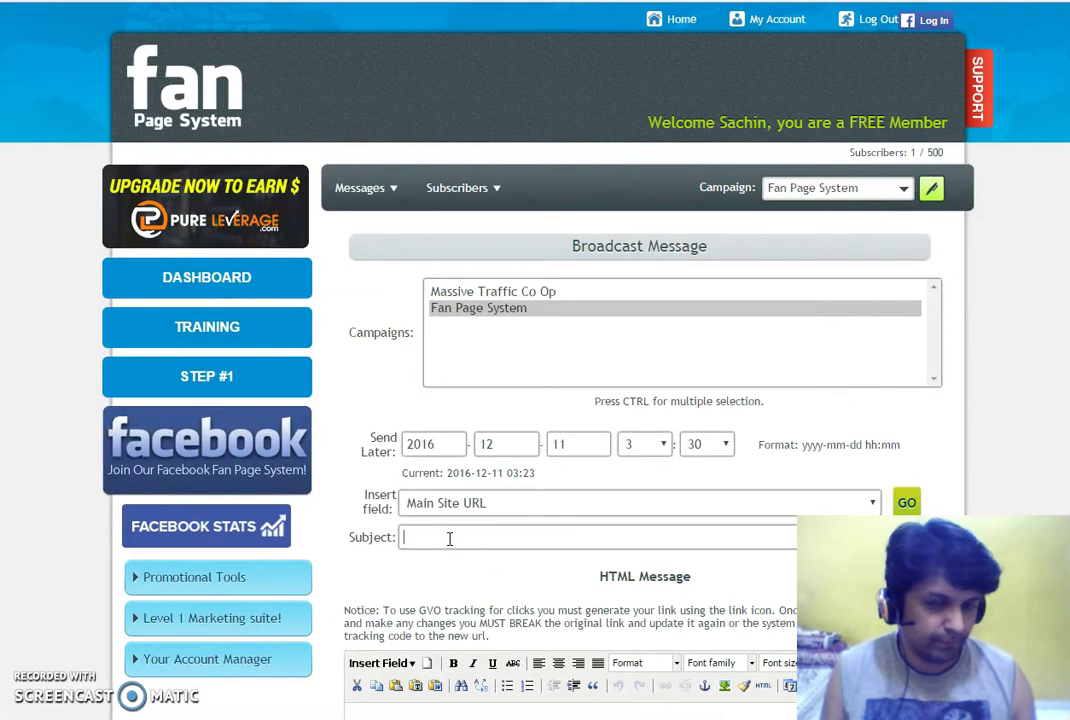
pyautogui.click(449, 537)
pyautogui.press('Down')
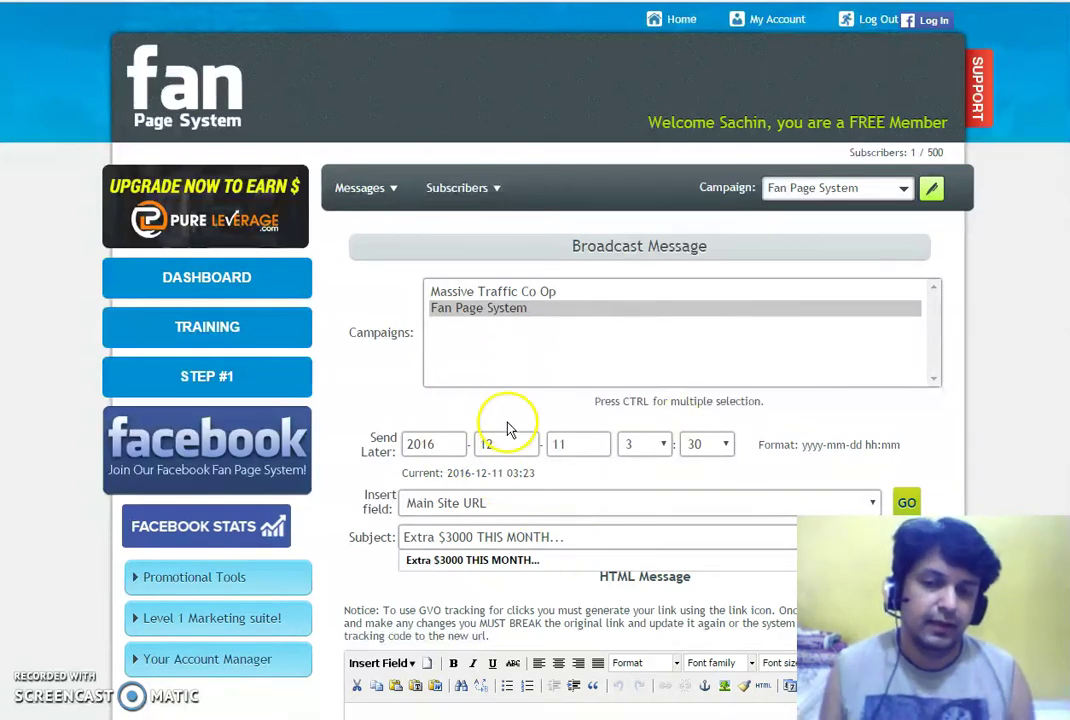
pyautogui.scroll(-5, 513, 406)
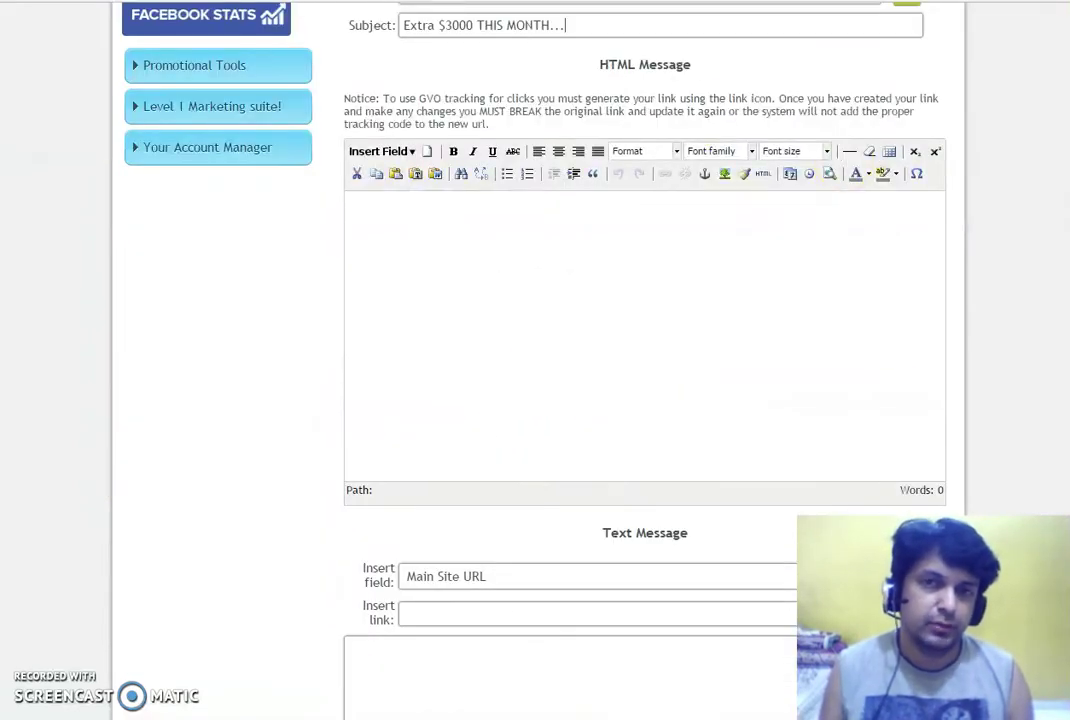
pyautogui.hotkey('alt', 'Tab')
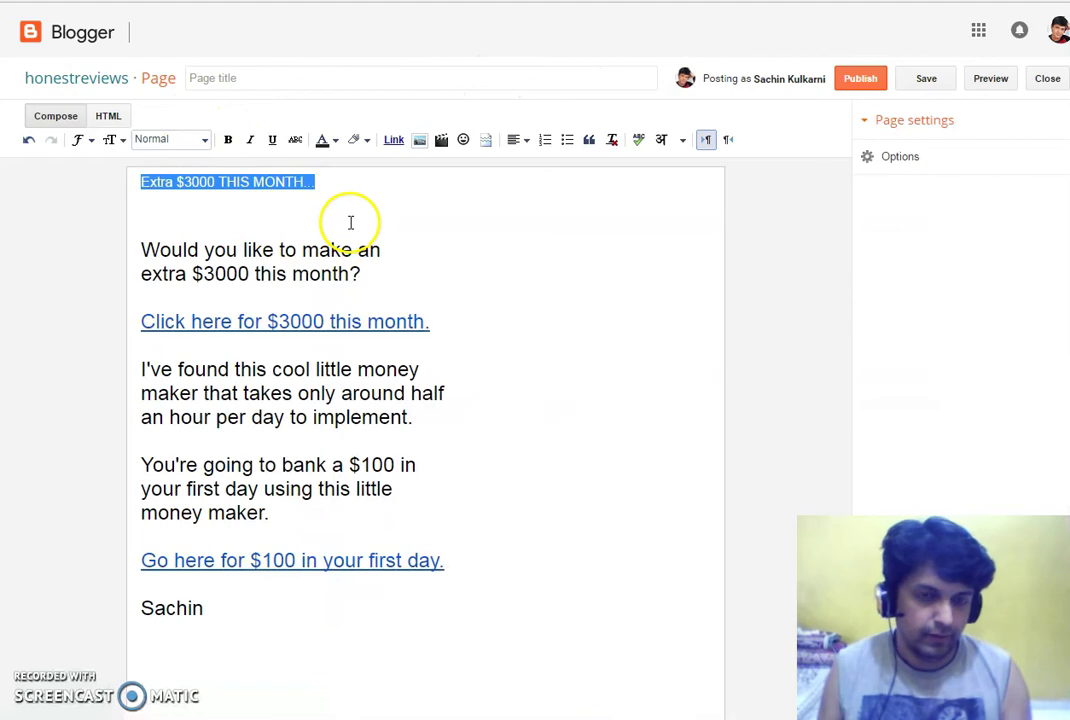
# Paste the Blogger draft's HTML source into the broadcast's HTML message body.
pyautogui.hotkey('ctrl', 'x')
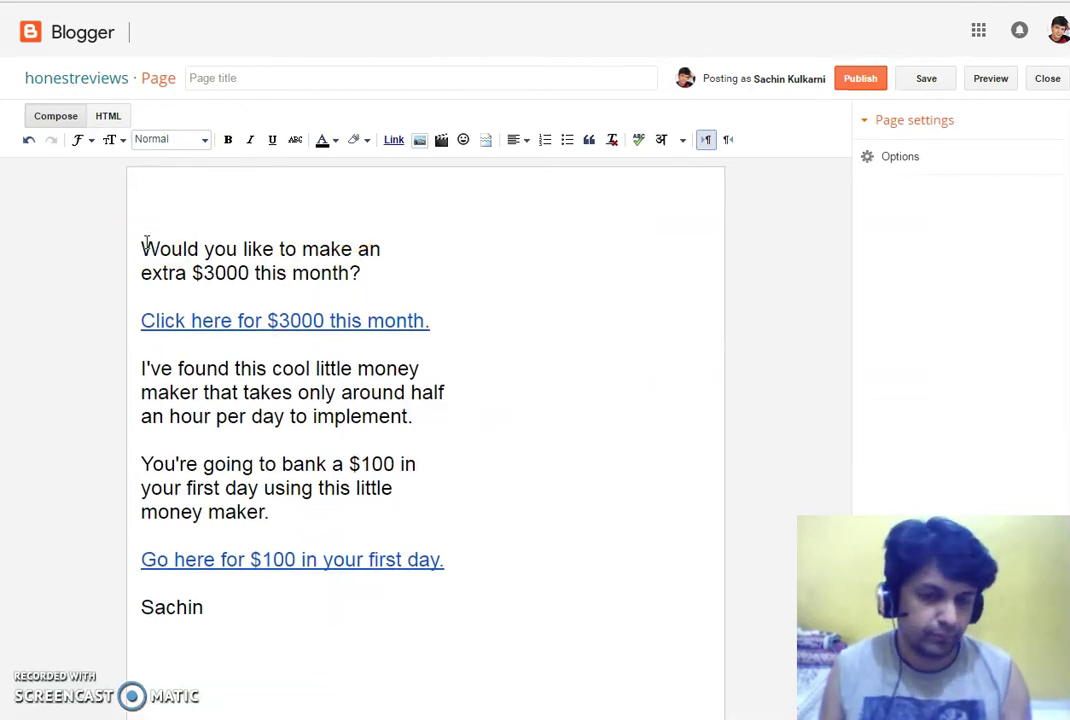
pyautogui.press('Delete')
pyautogui.press('Delete')
pyautogui.click(108, 118)
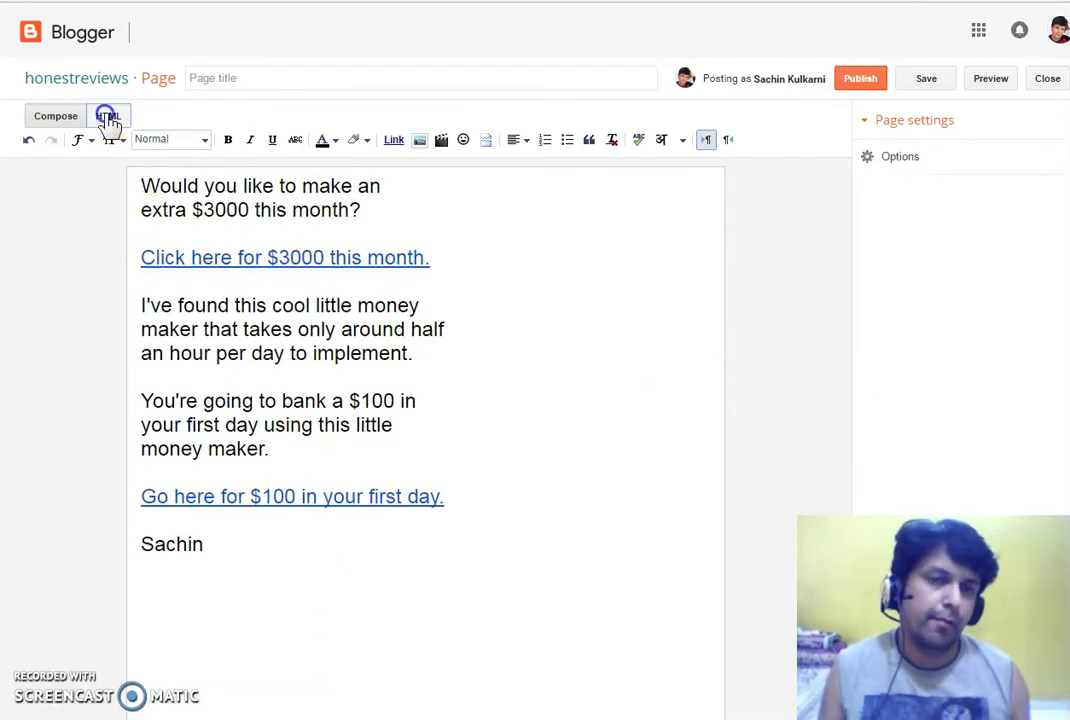
pyautogui.hotkey('ctrl', 'a')
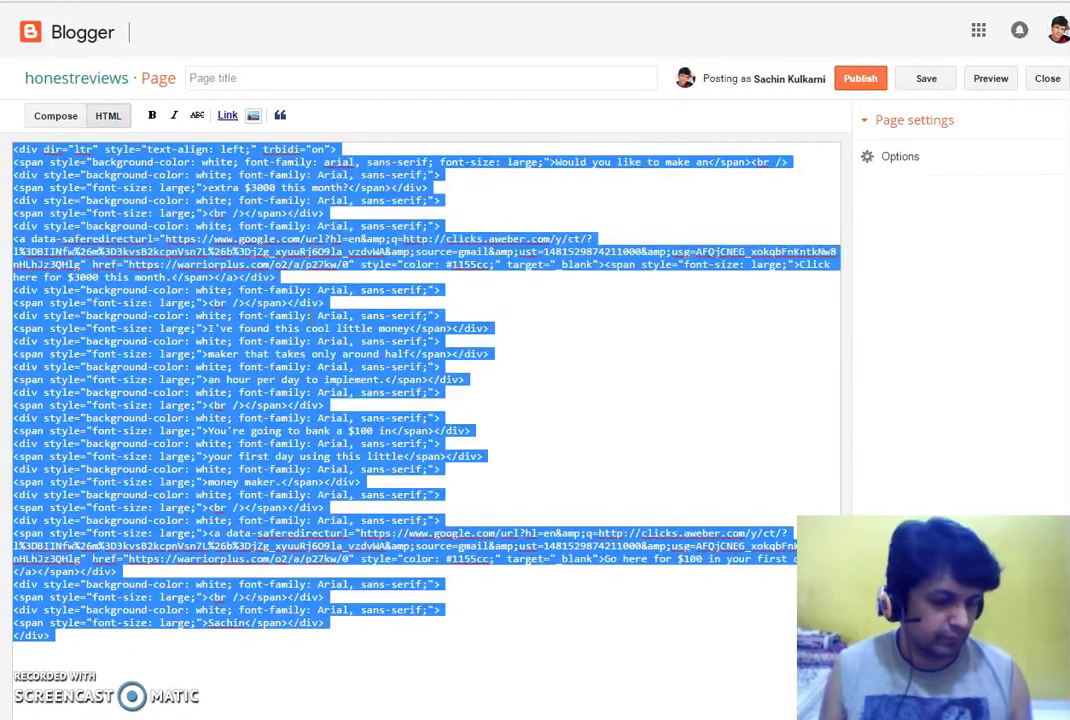
pyautogui.hotkey('ctrl', 'Tab')
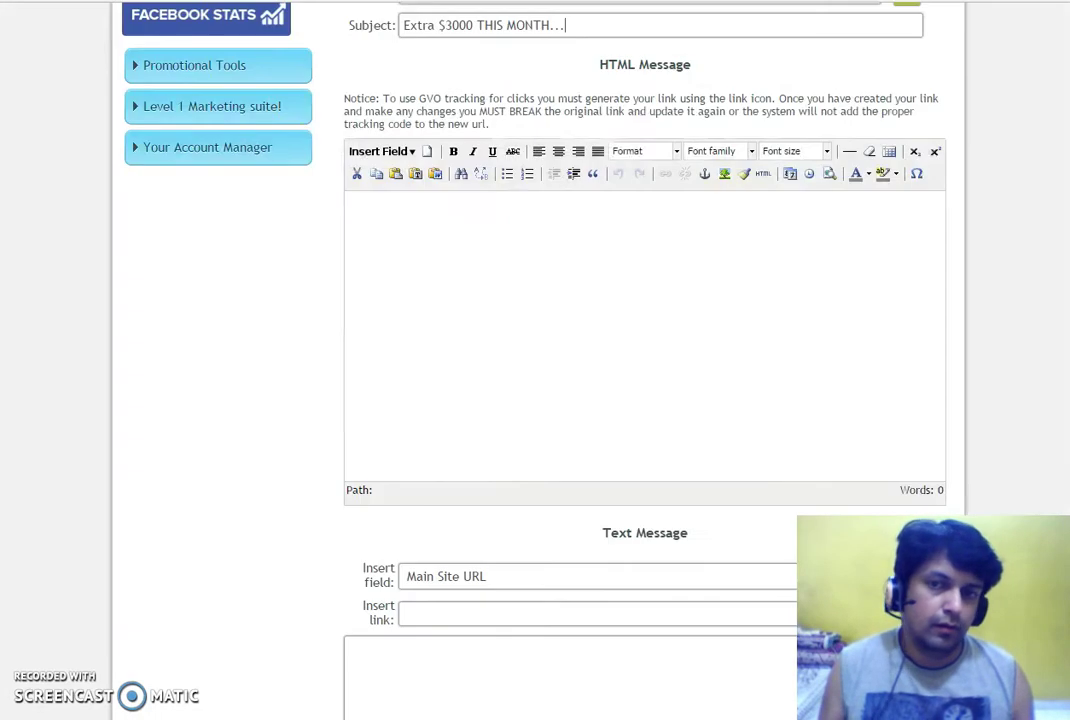
pyautogui.click(762, 174)
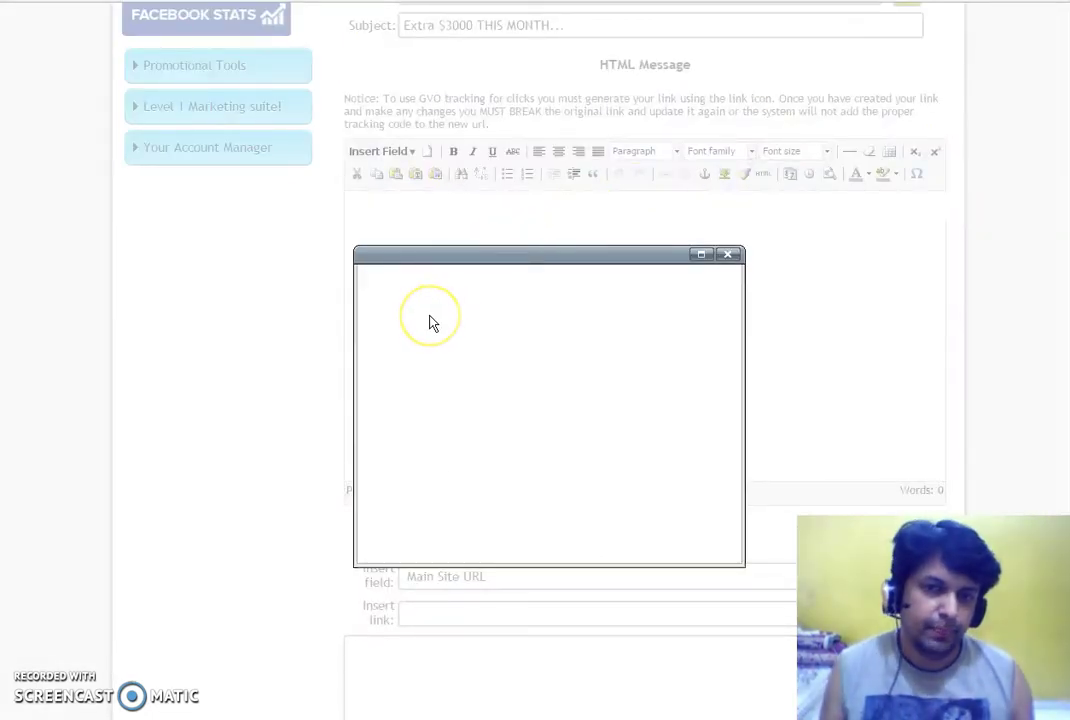
pyautogui.hotkey('ctrl', 'v')
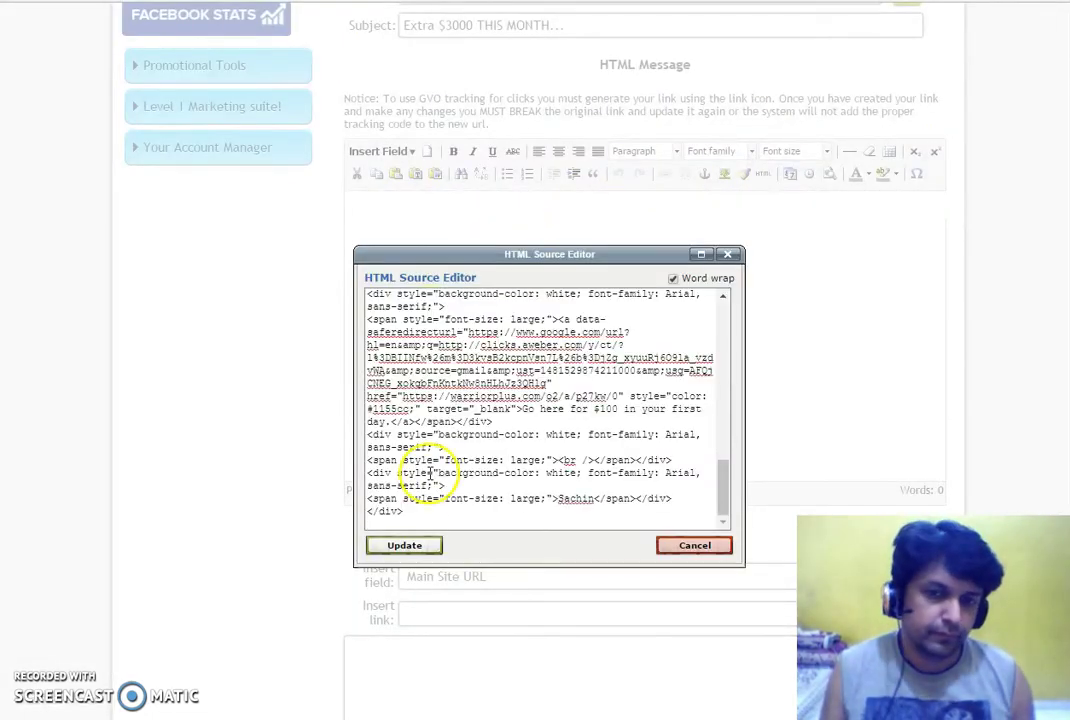
pyautogui.click(410, 546)
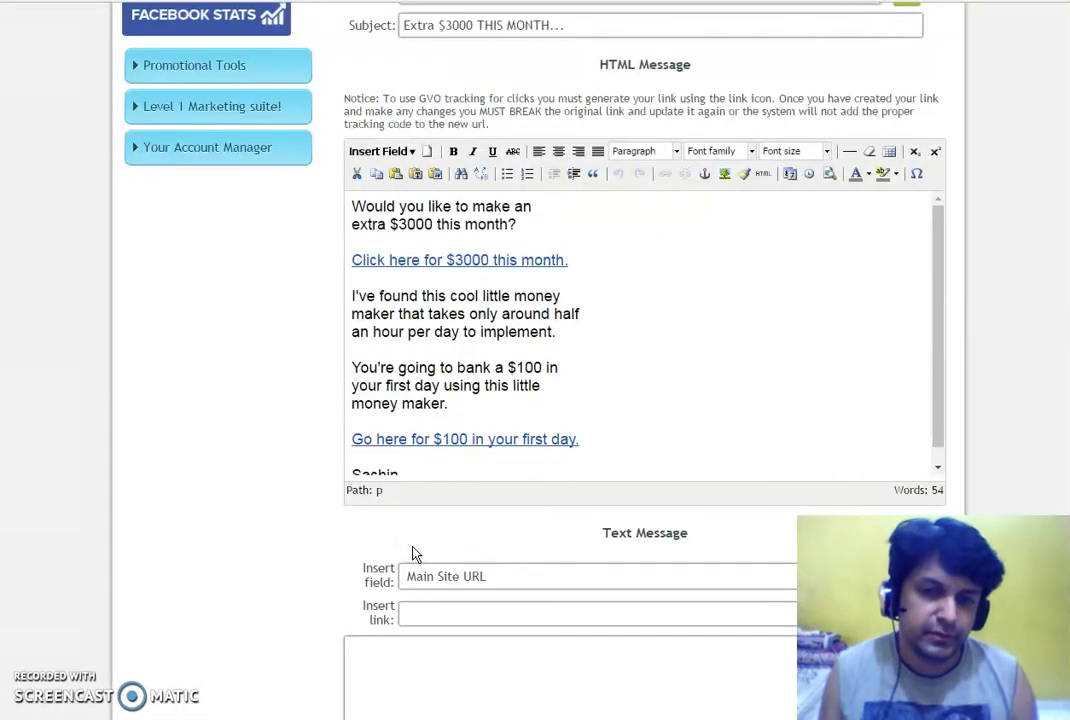
pyautogui.scroll(-3, 454, 597)
# Copy the draft's rendered email text into the broadcast's plain Text Message field.
pyautogui.click(473, 334)
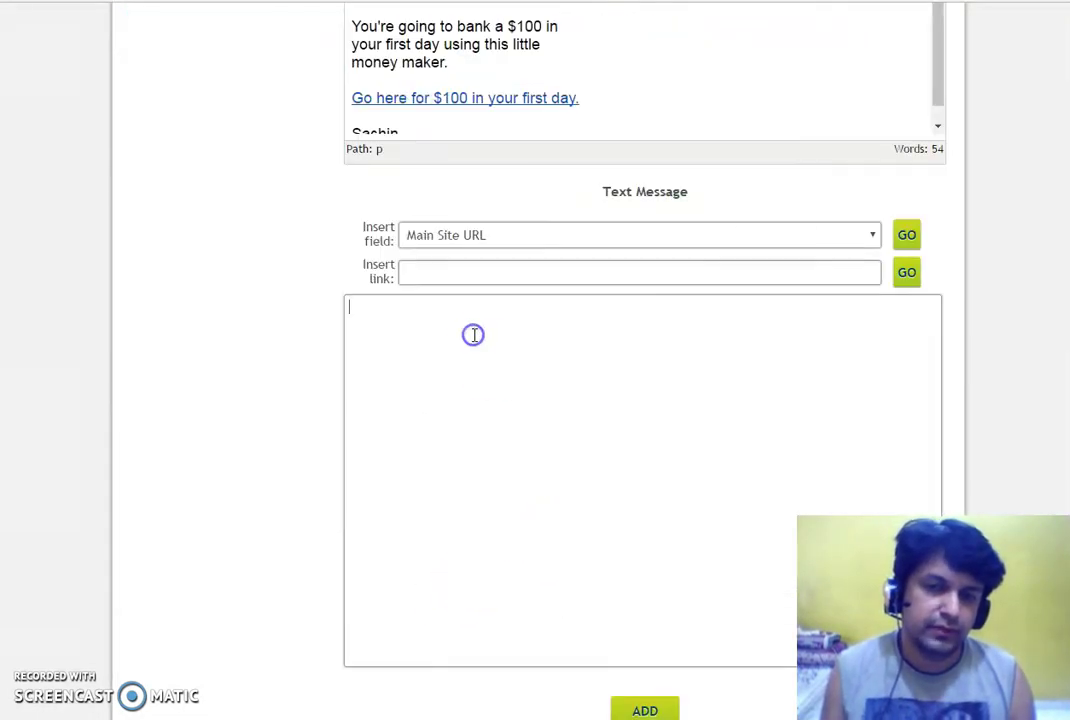
pyautogui.hotkey('alt', 'Tab')
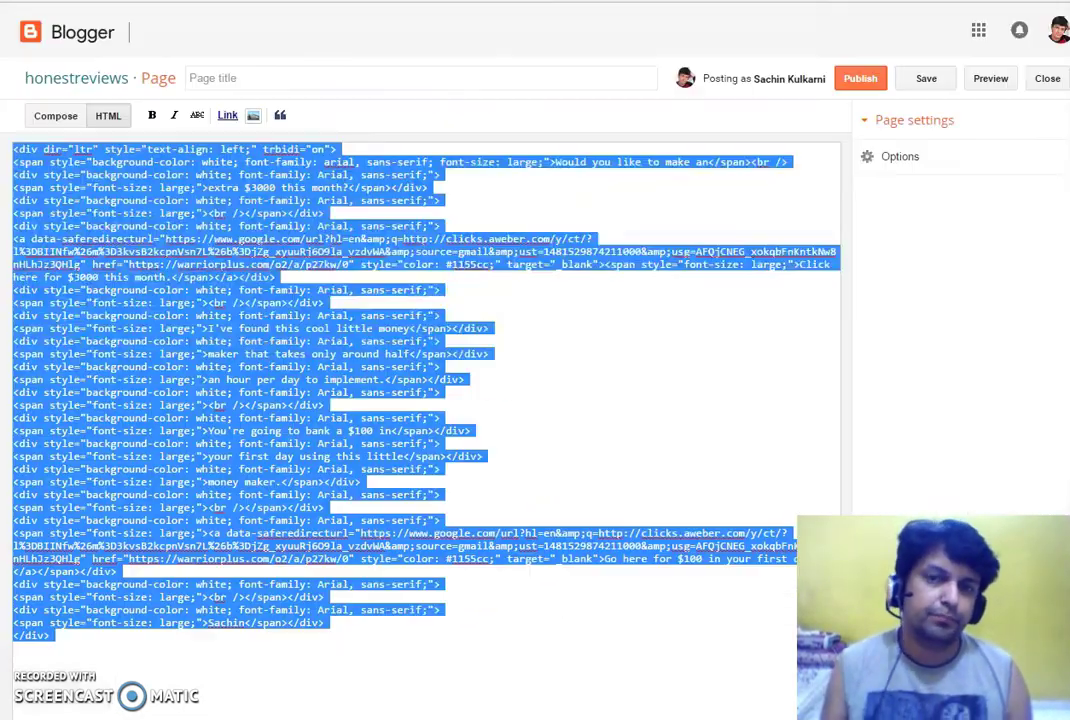
pyautogui.click(538, 357)
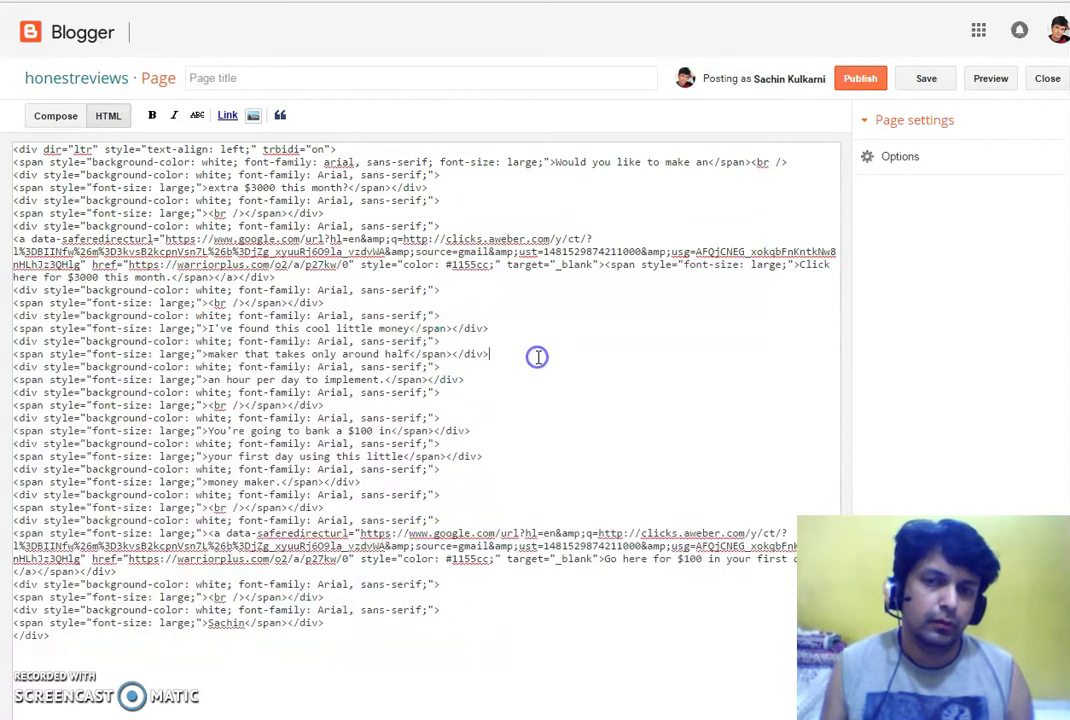
pyautogui.click(55, 116)
pyautogui.click(512, 307)
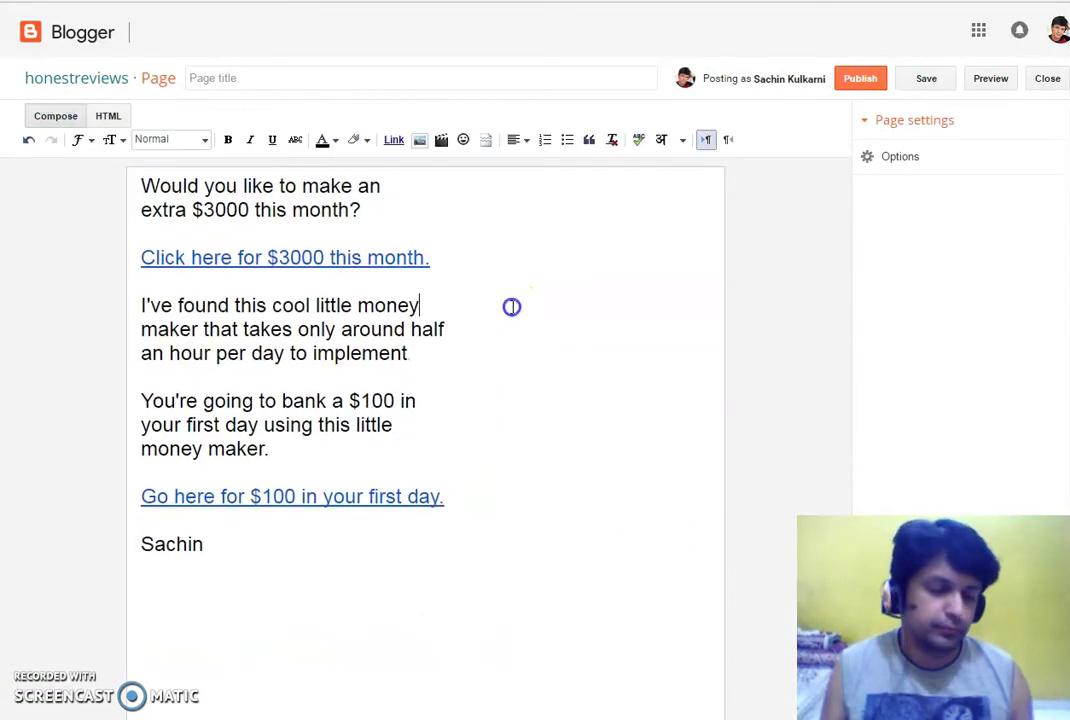
pyautogui.hotkey('ctrl', 'a')
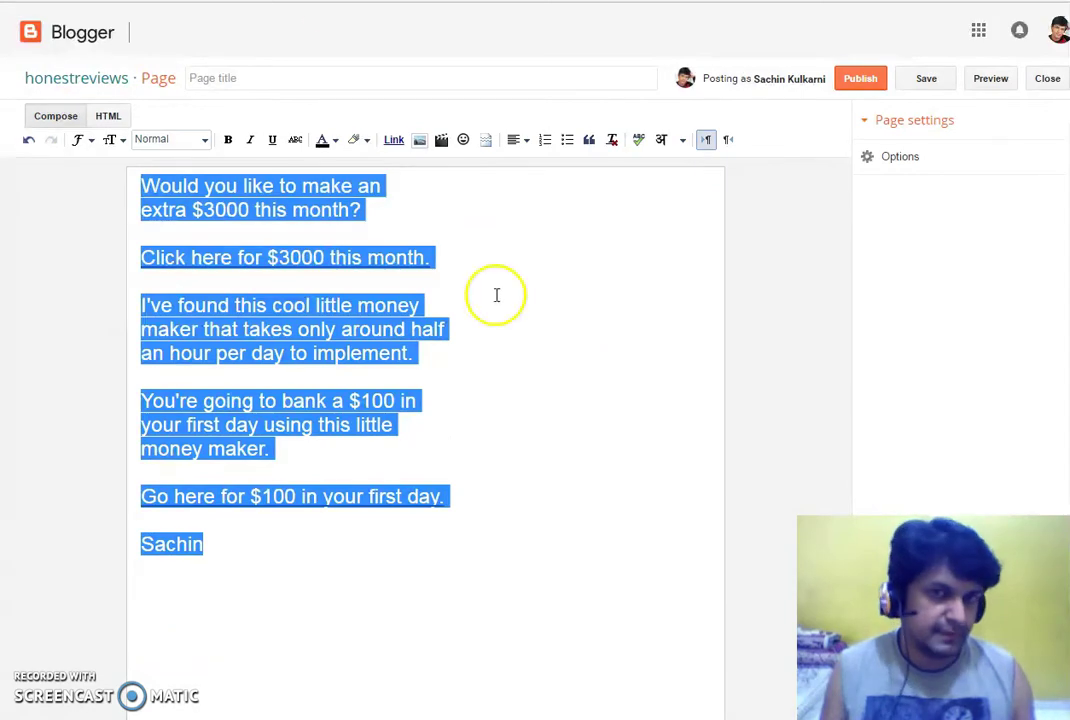
pyautogui.hotkey('ctrl', 'c')
pyautogui.hotkey('ctrl', 'Tab')
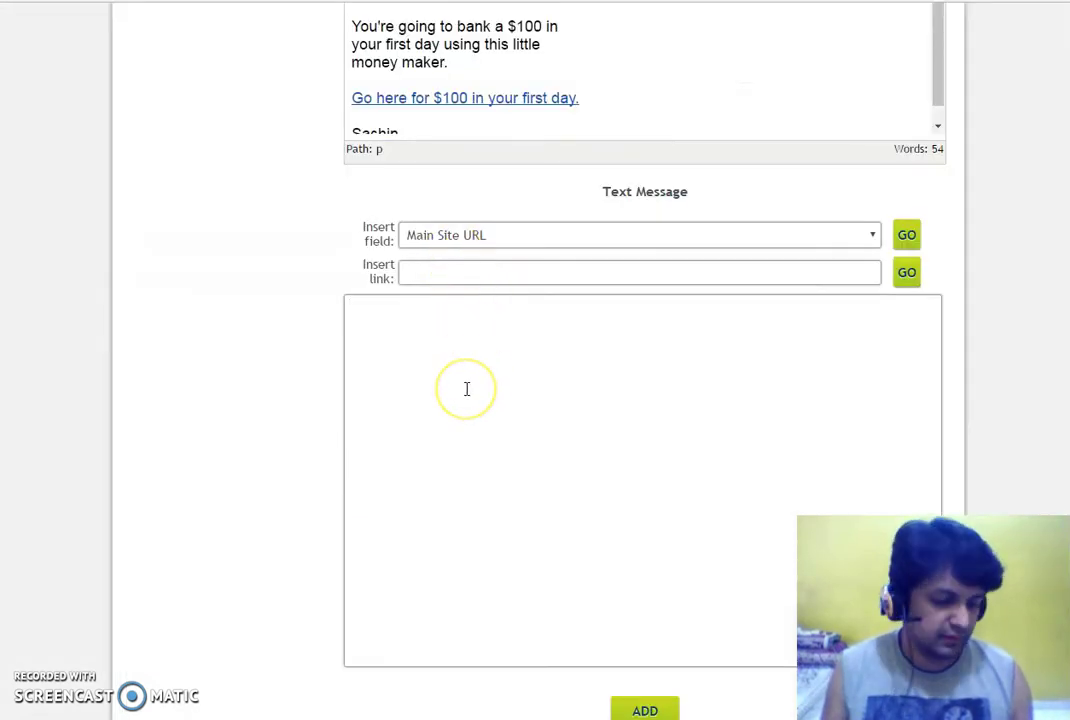
pyautogui.click(466, 389)
pyautogui.hotkey('ctrl', 'v')
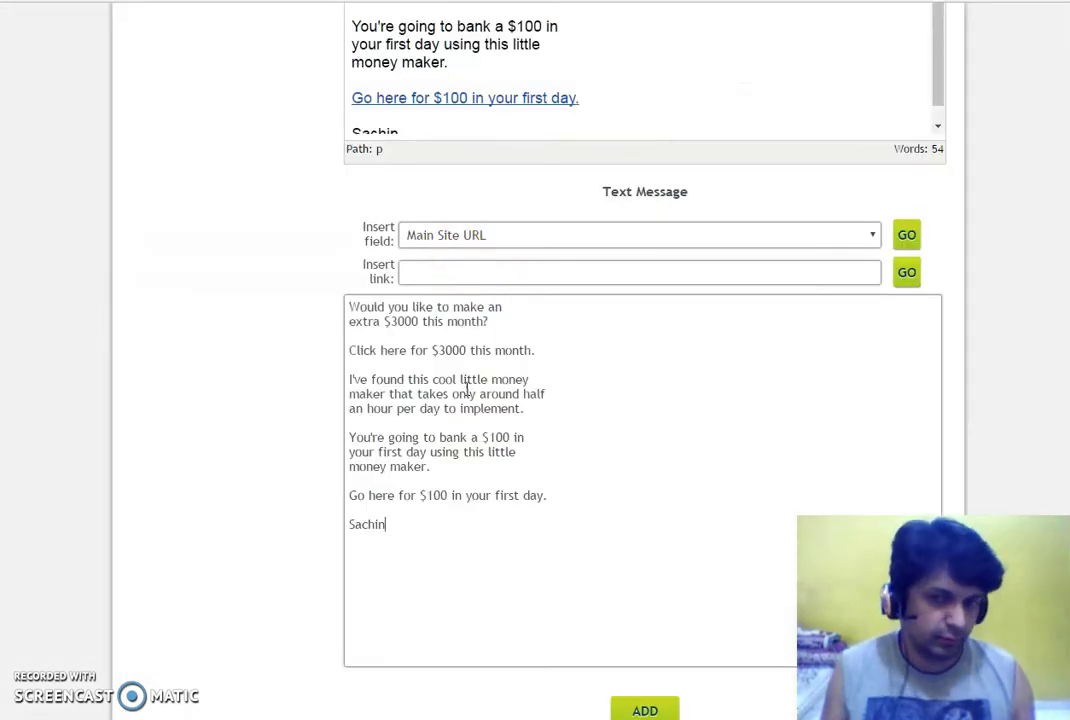
# Save the $3000 broadcast and queue it to send on 2016-12-11 at 03:30.
pyautogui.click(646, 711)
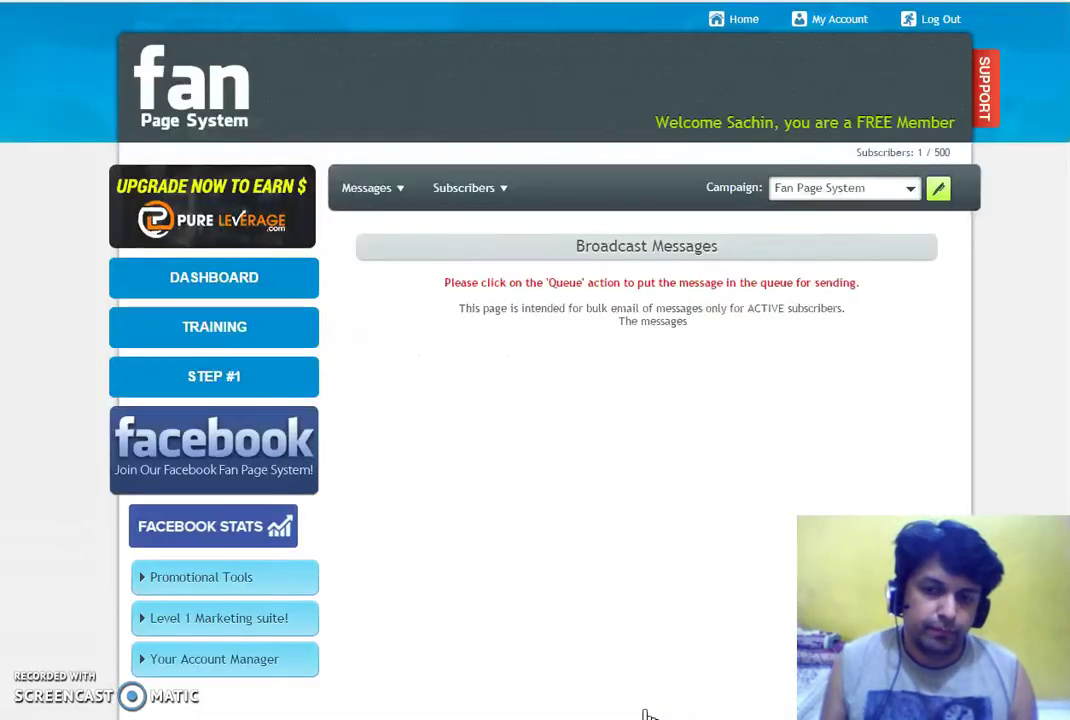
pyautogui.scroll(-1, 594, 464)
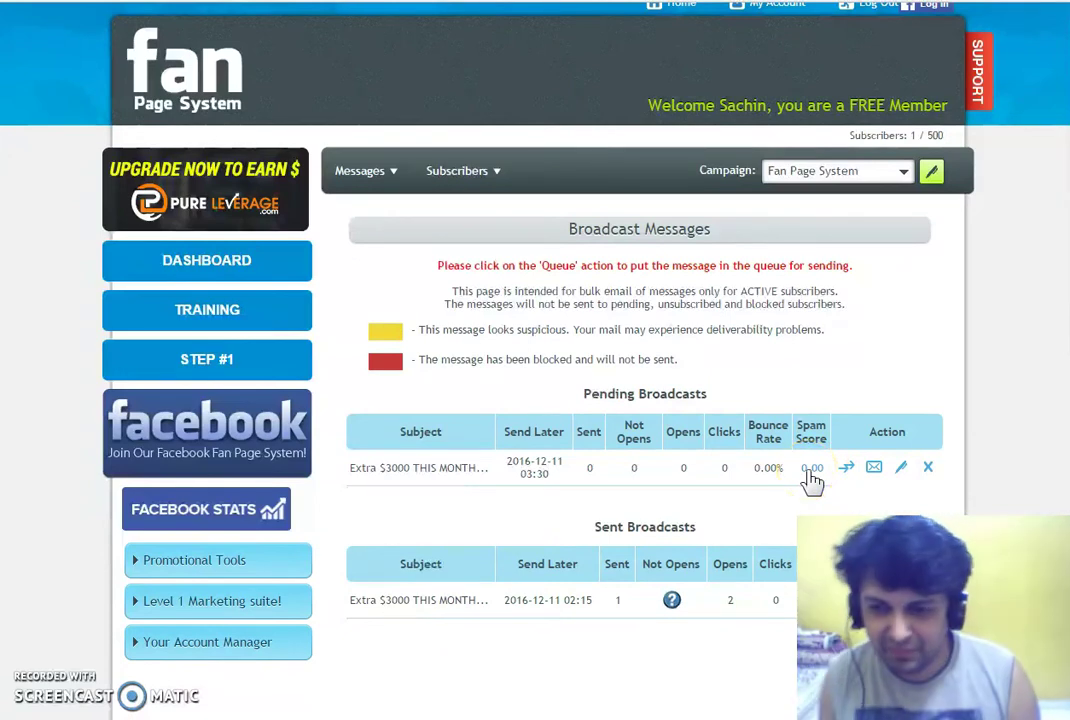
pyautogui.click(419, 485)
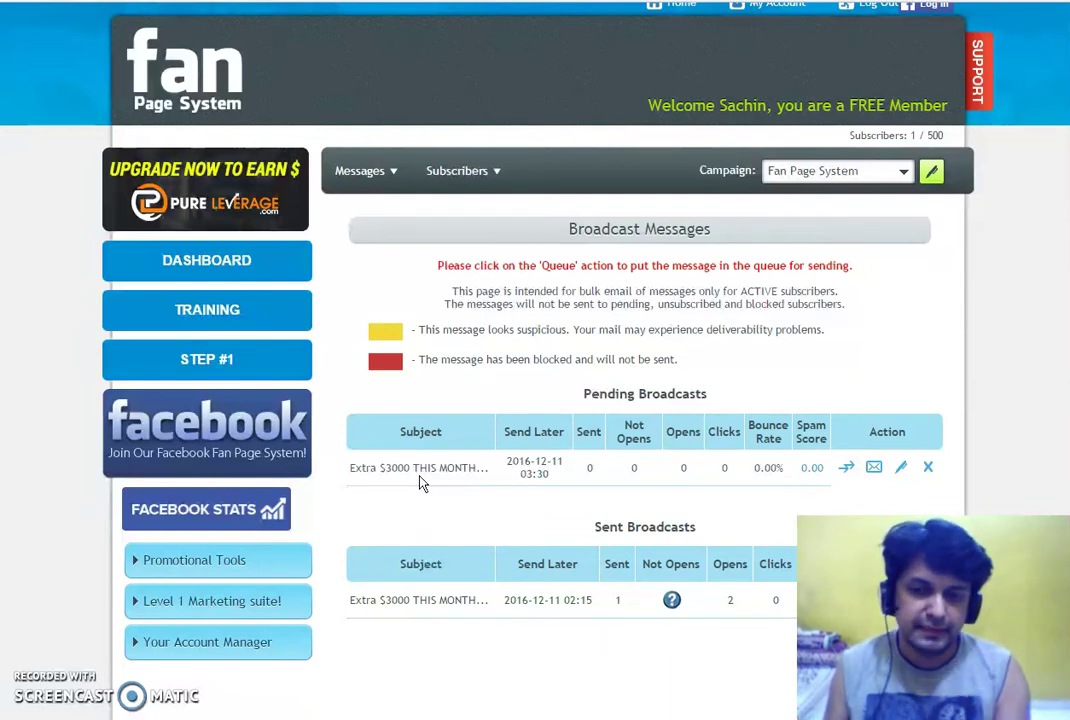
pyautogui.click(846, 469)
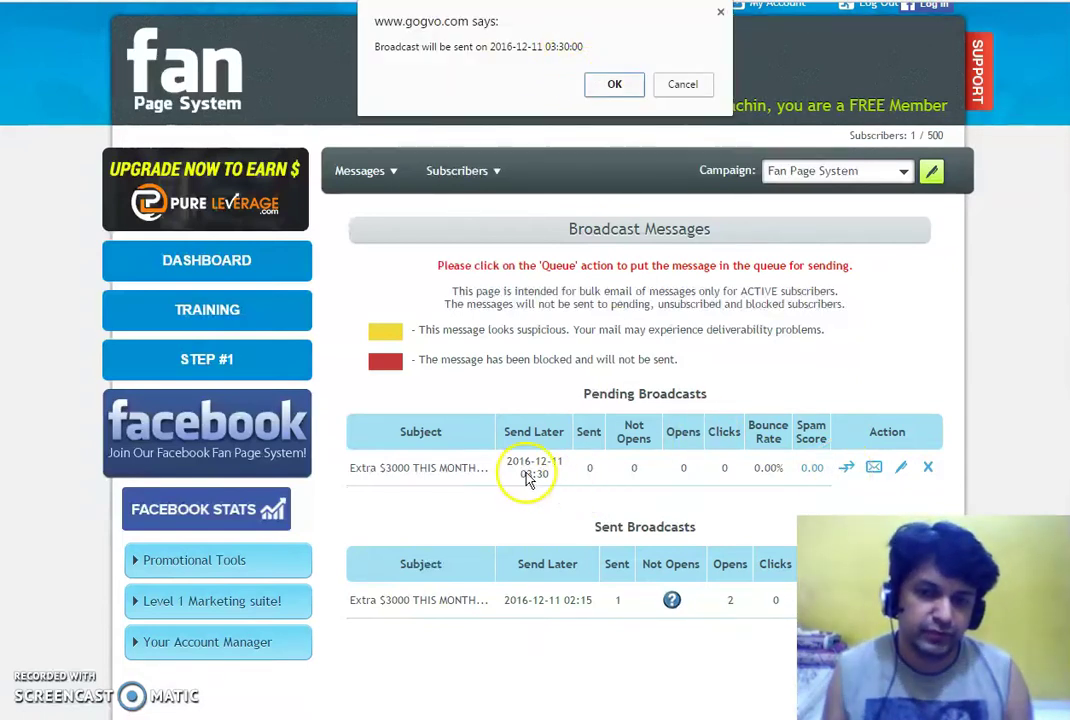
pyautogui.click(612, 85)
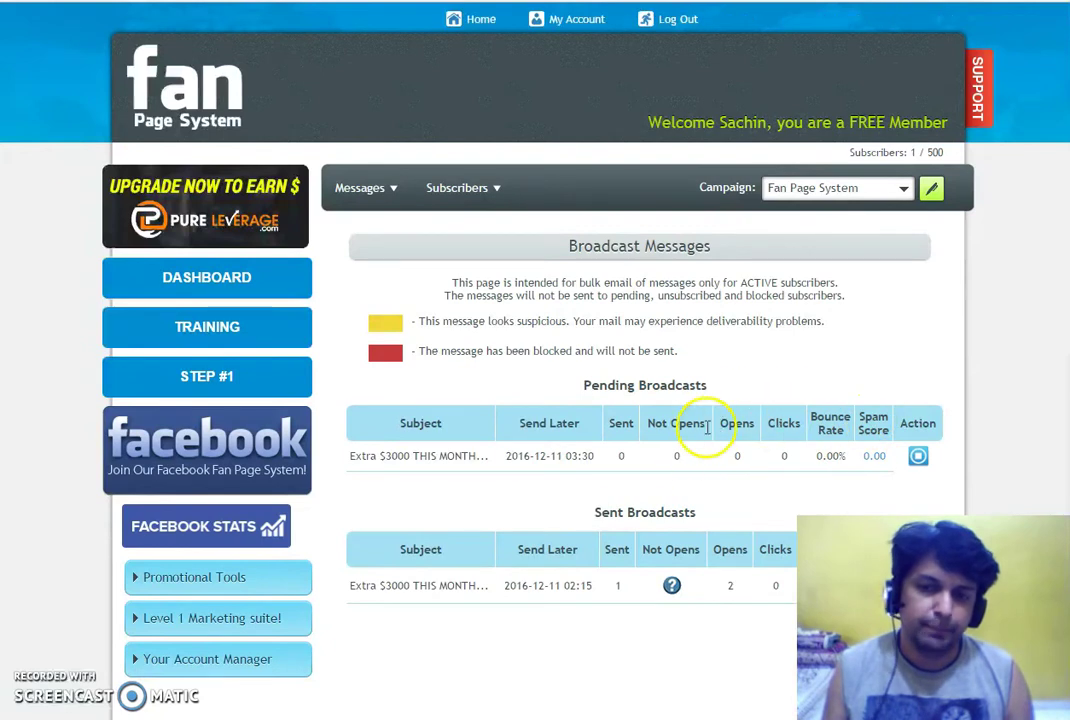
pyautogui.hotkey('alt', 'Left')
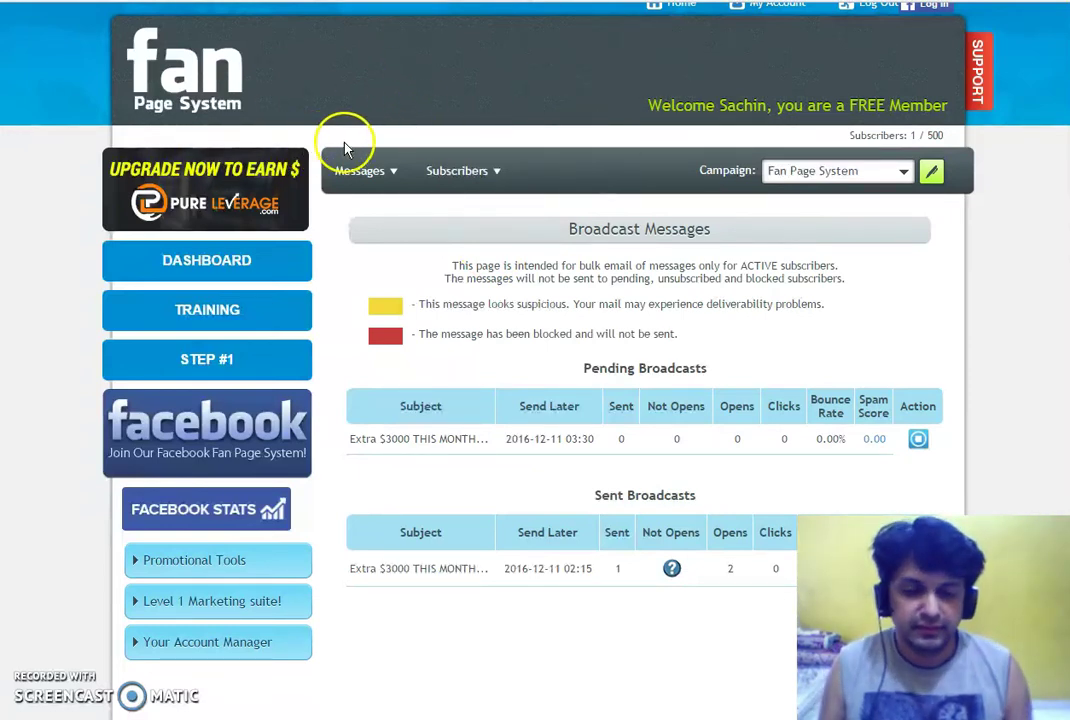
# Open the received 'Extra $3000 THIS MONTH...' email from Gmail's Updates tab.
pyautogui.hotkey('ctrl', 'Tab')
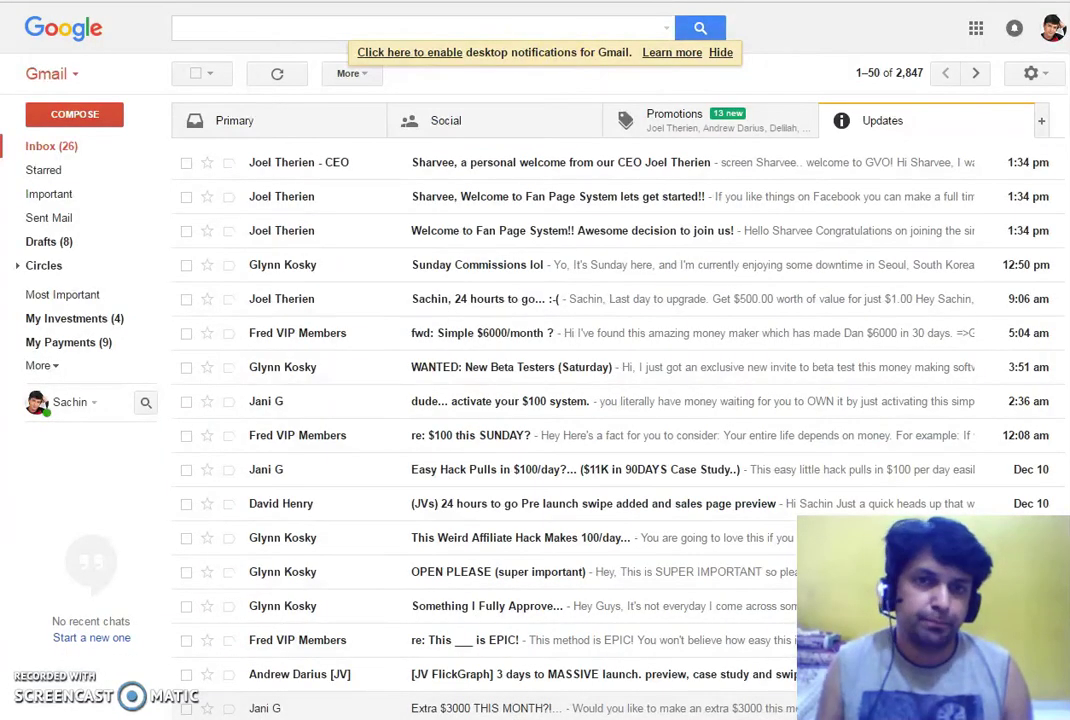
pyautogui.hotkey('ctrl', 'Tab')
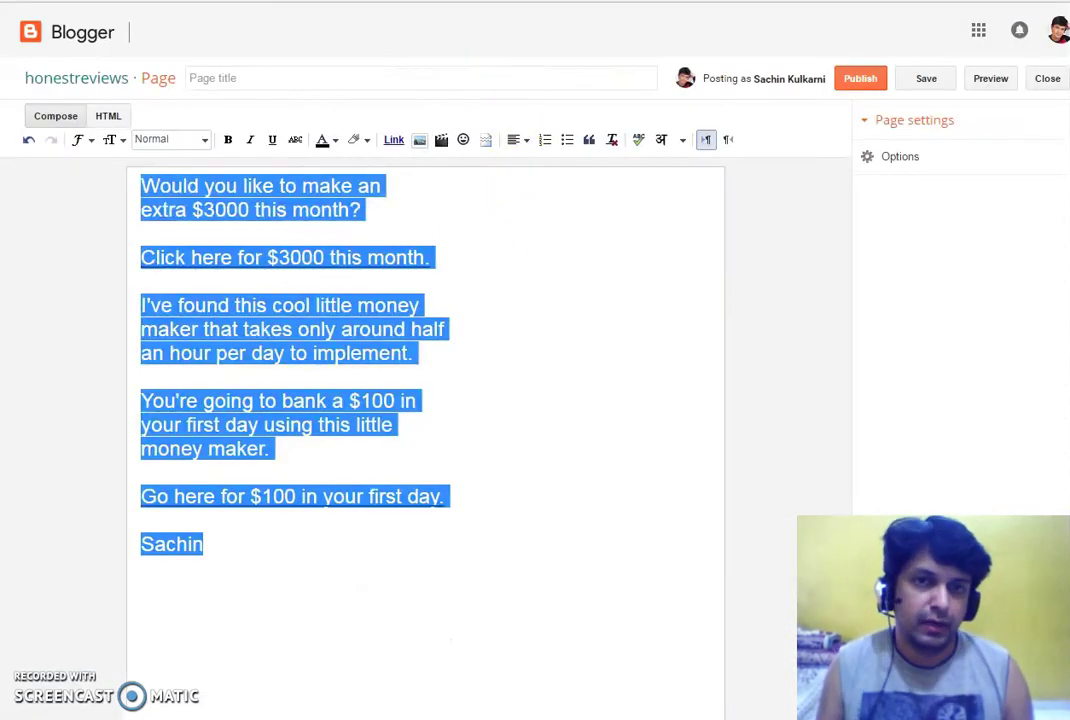
pyautogui.hotkey('ctrl', 'shift', 'Tab')
pyautogui.hotkey('ctrl', 'shift', 'Tab')
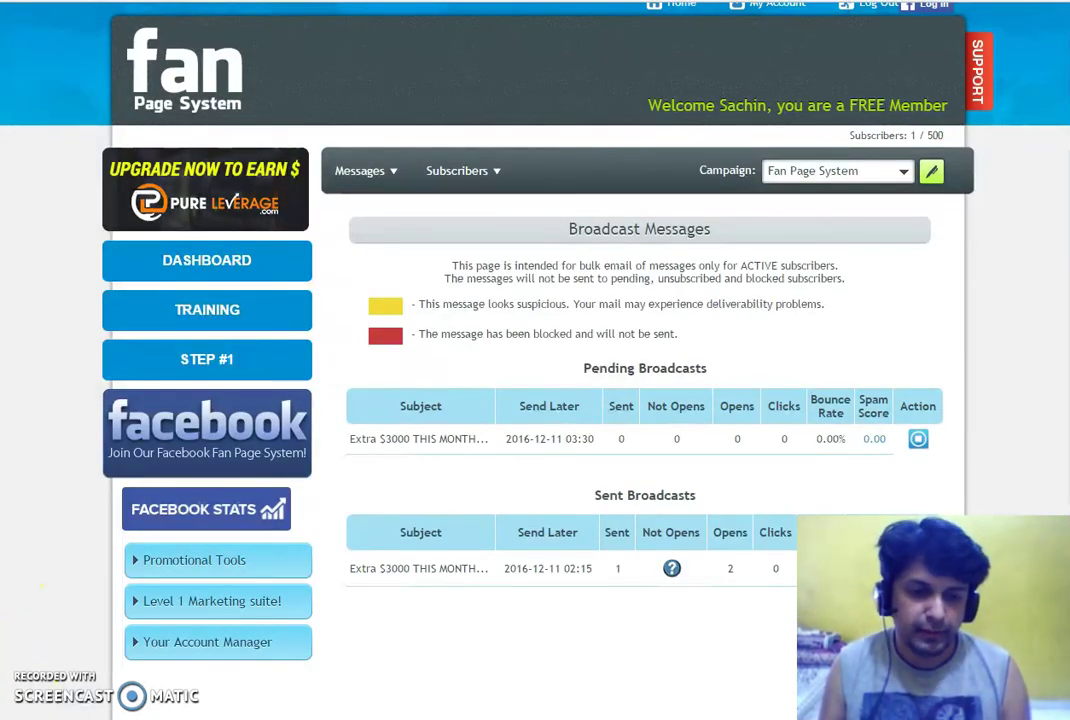
pyautogui.hotkey('ctrl', 'Tab')
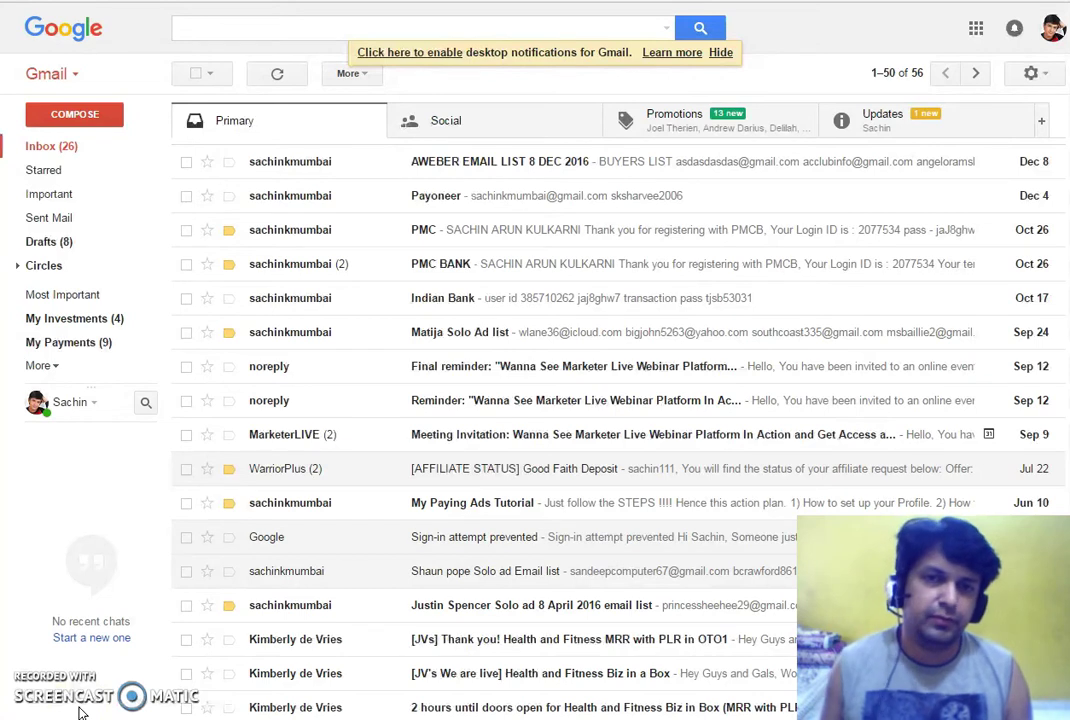
pyautogui.click(882, 124)
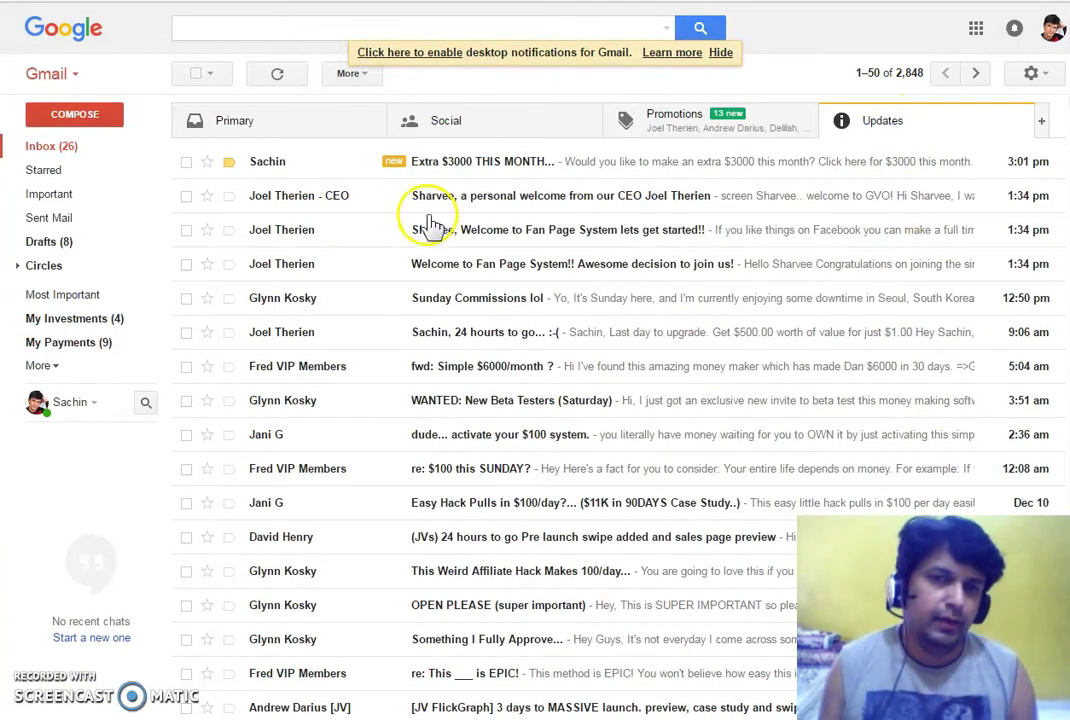
pyautogui.click(467, 166)
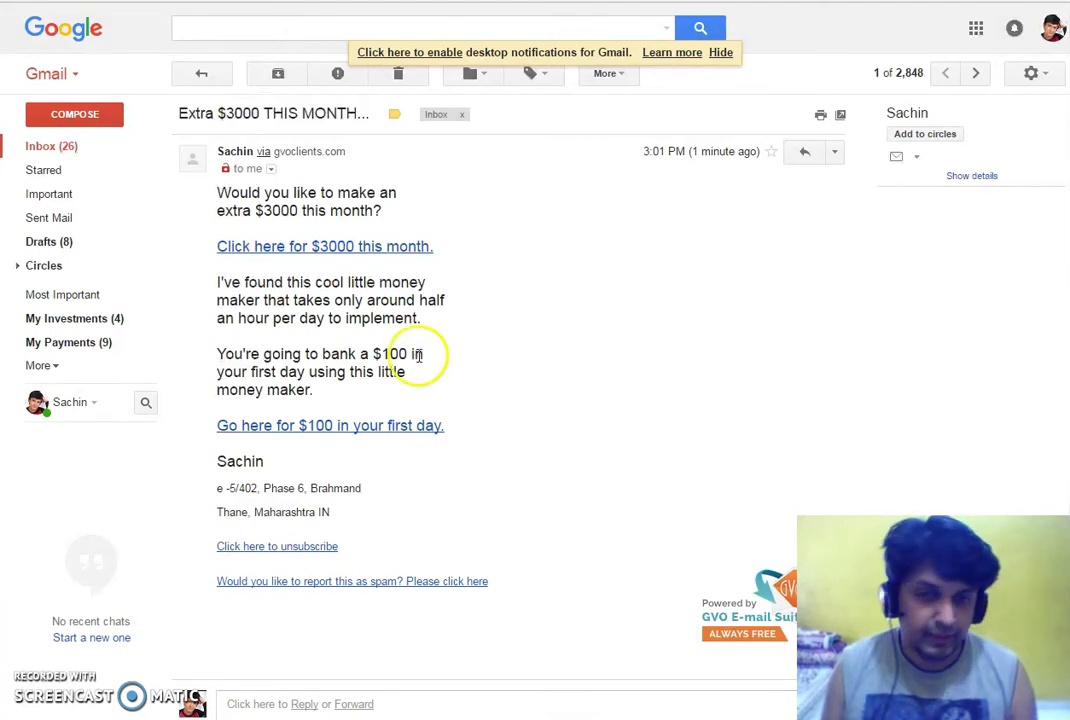
# Reopen the email from the inbox, then confirm the broadcast shows sent to 1 subscriber.
pyautogui.click(200, 75)
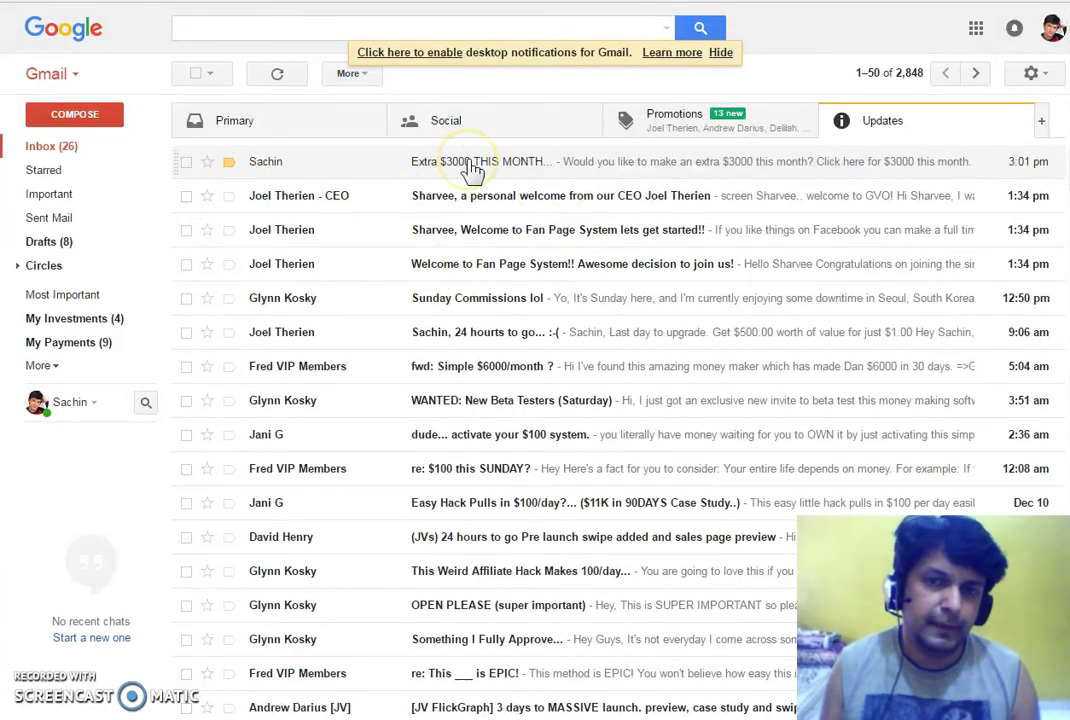
pyautogui.click(493, 167)
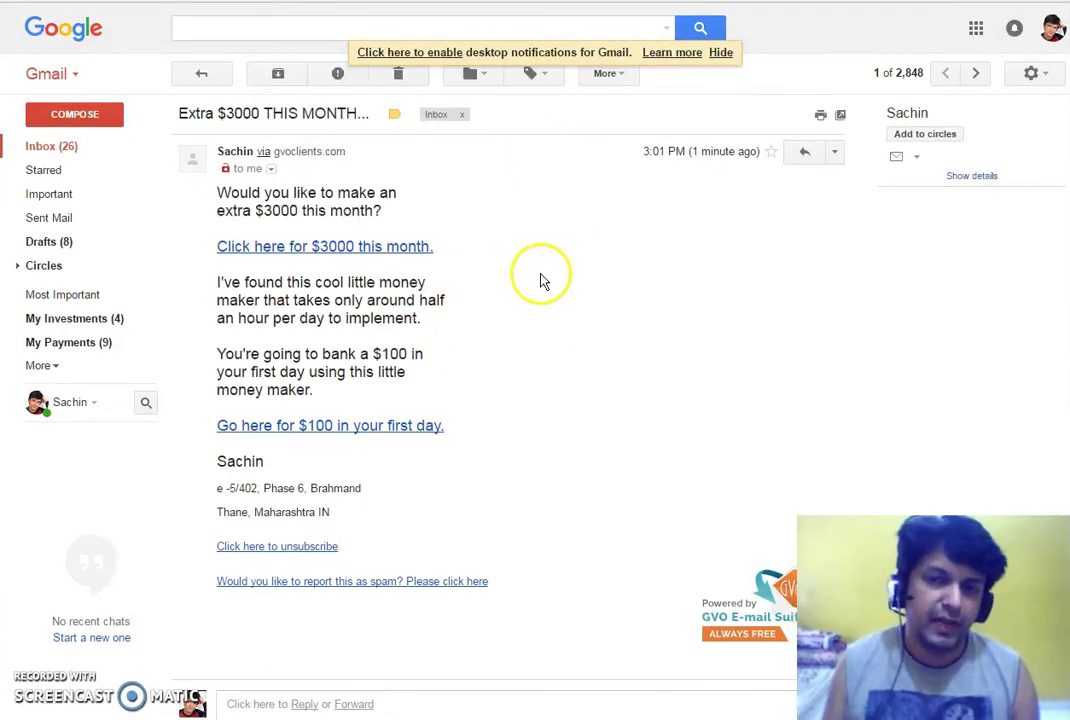
pyautogui.click(542, 276)
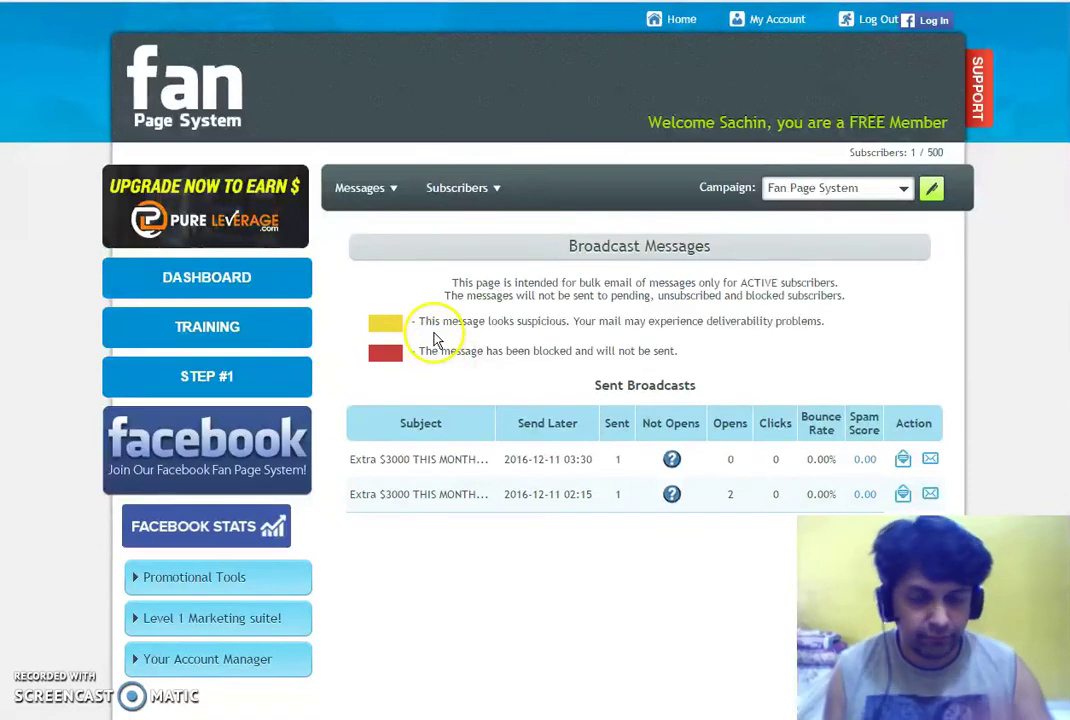
# Preview the Fan Page System 2 landing page from Your Affiliate URLs.
pyautogui.click(203, 577)
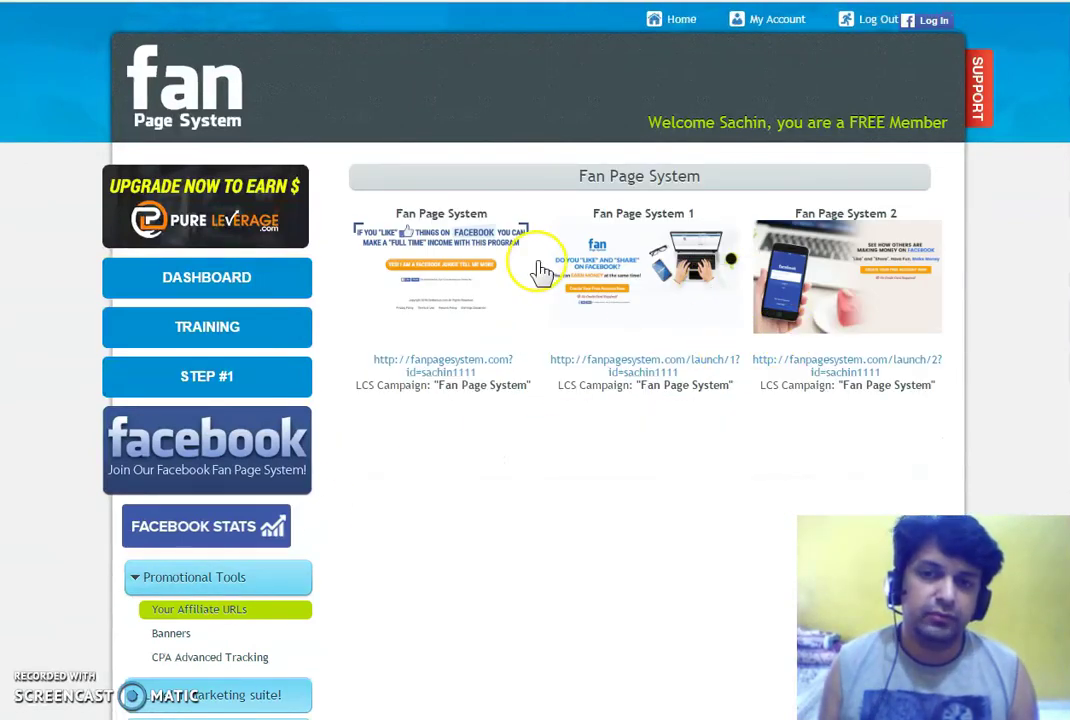
pyautogui.click(865, 278)
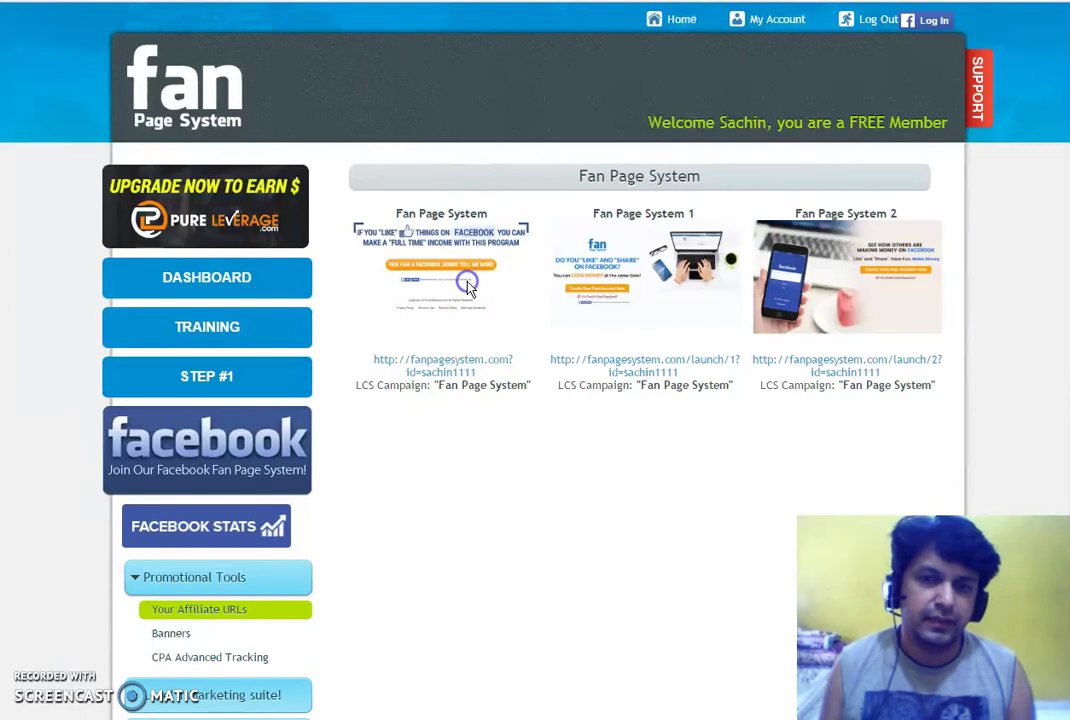
# Preview the Fan Page System and Fan Page System 1 landing pages, returning to the affiliate URLs.
pyautogui.click(468, 284)
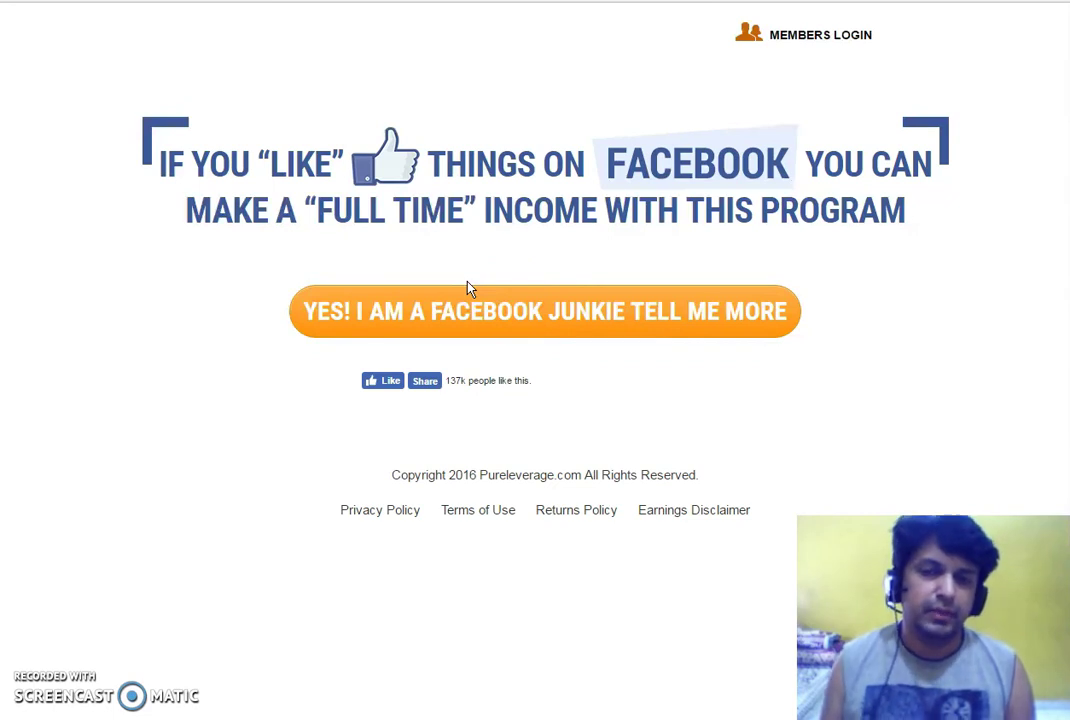
pyautogui.click(553, 316)
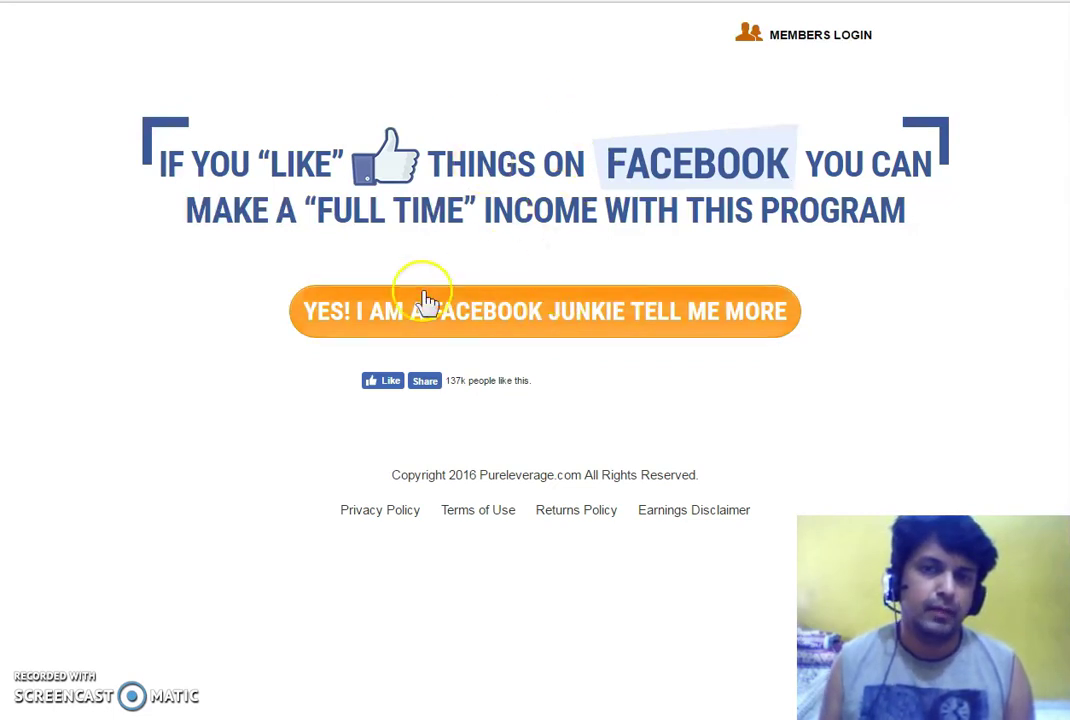
pyautogui.click(595, 232)
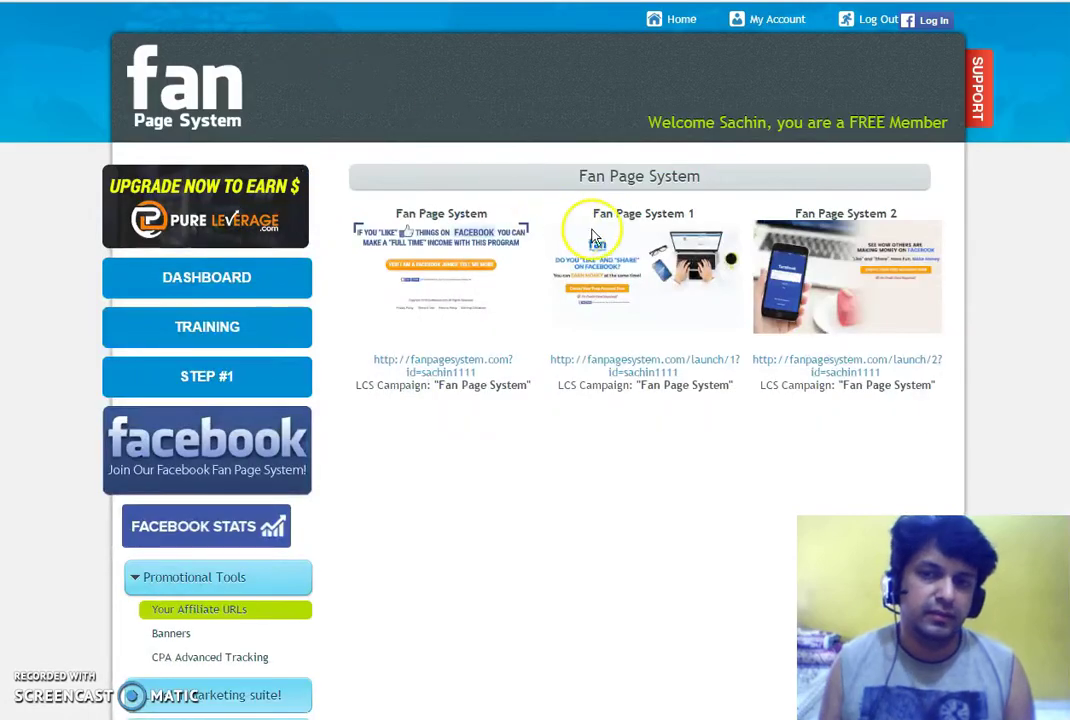
pyautogui.click(576, 171)
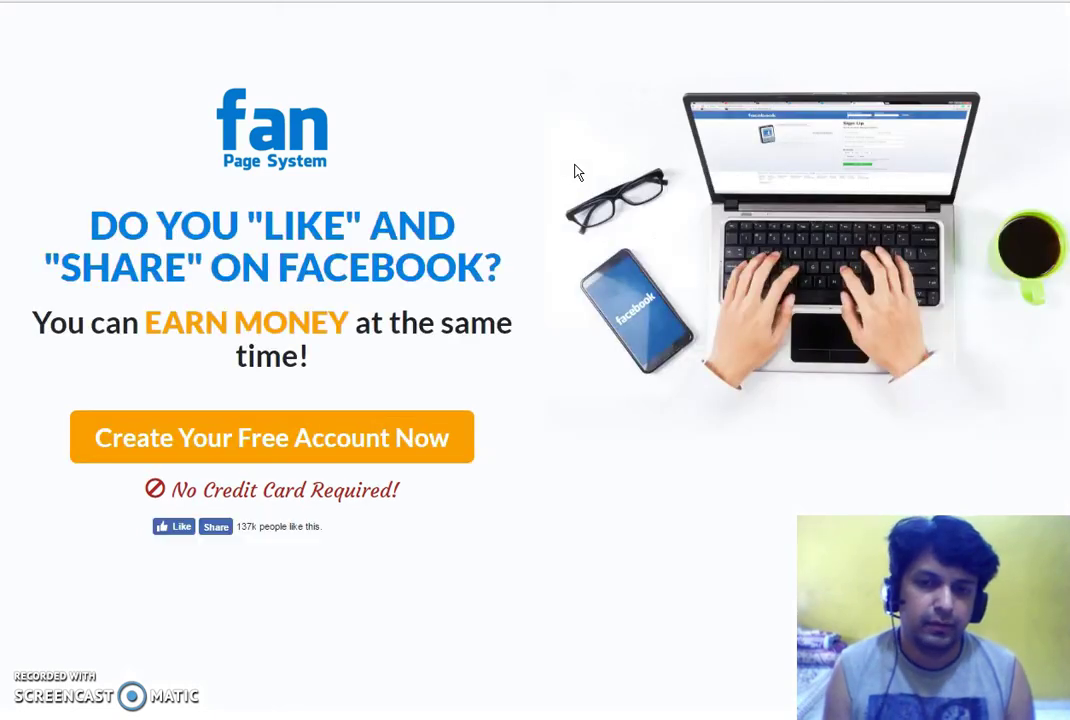
pyautogui.click(572, 166)
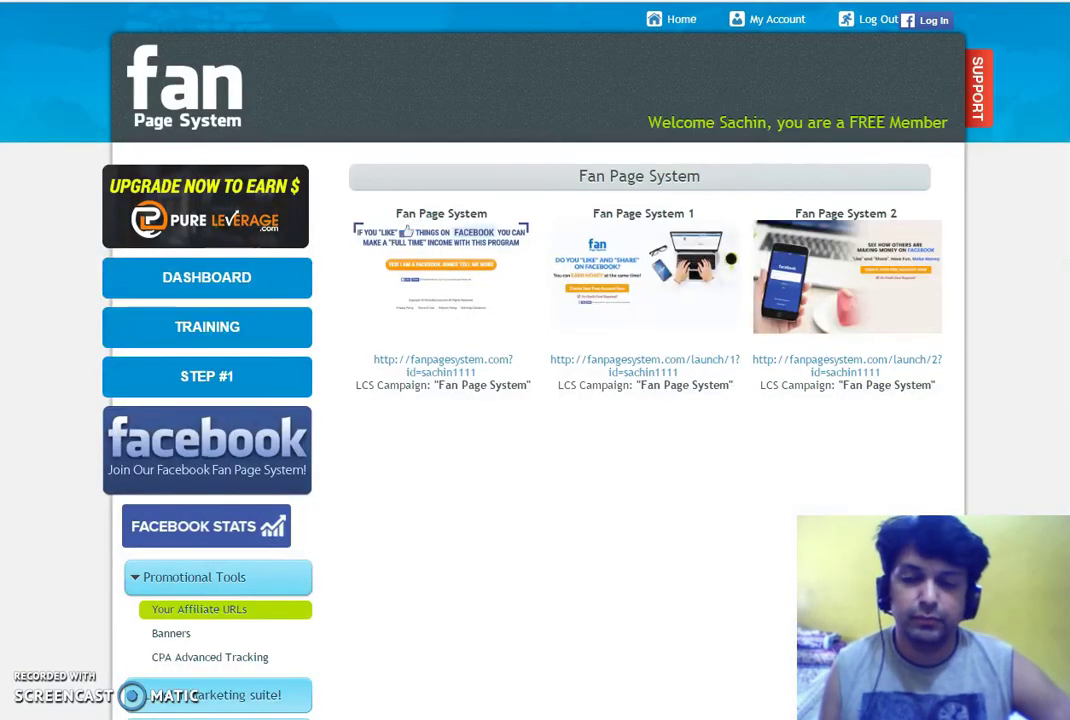
pyautogui.click(182, 74)
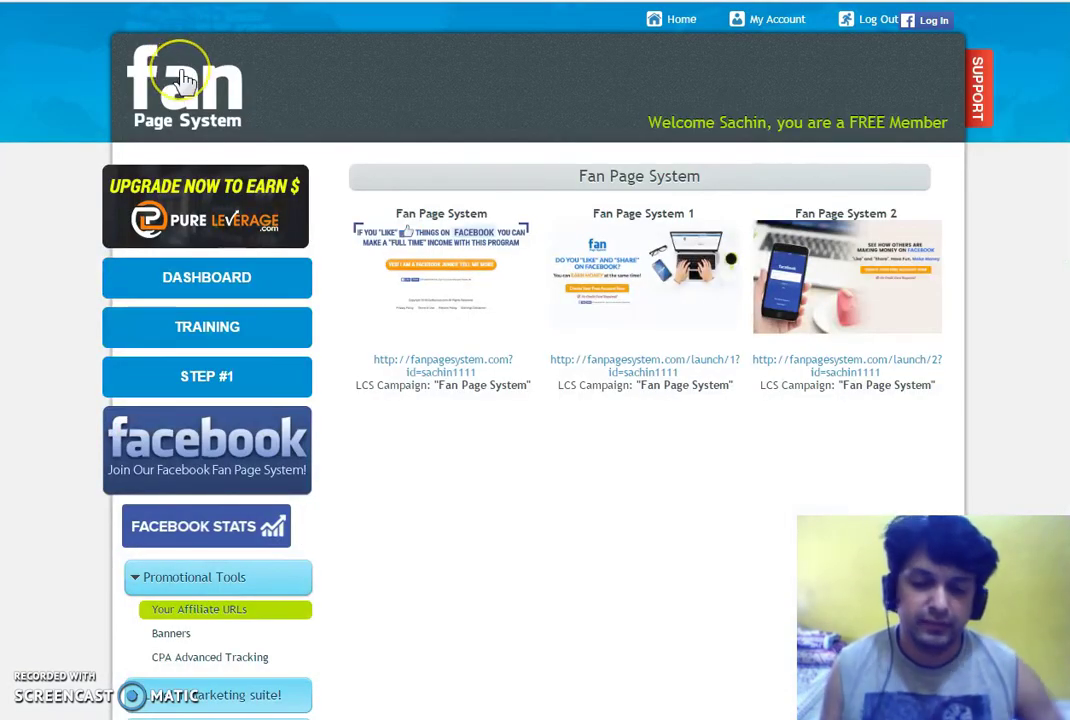